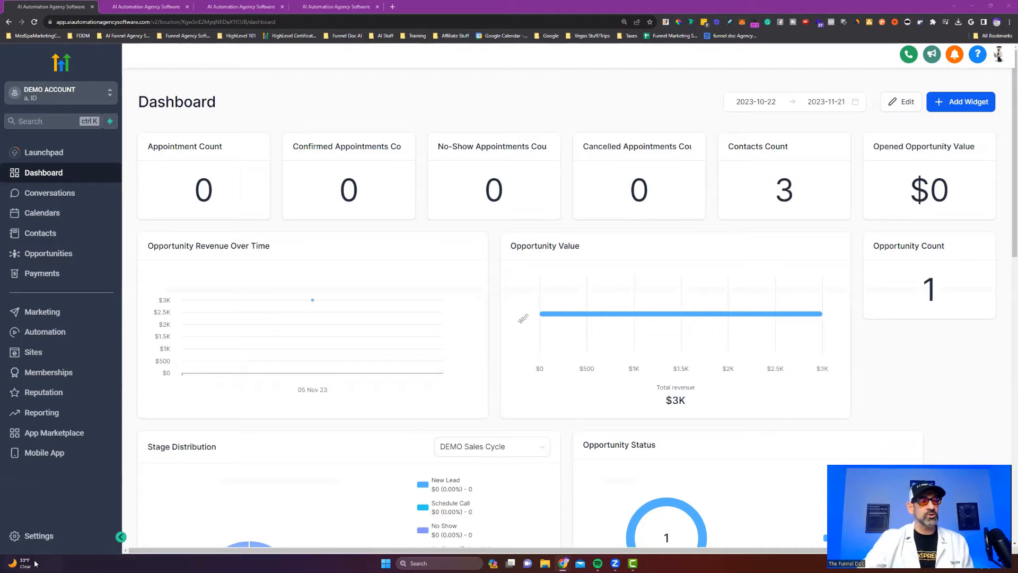
Open Settings > Custom Fields, briefly open the Add Field window, then close it.
{"action": "key", "text": "super+w"}
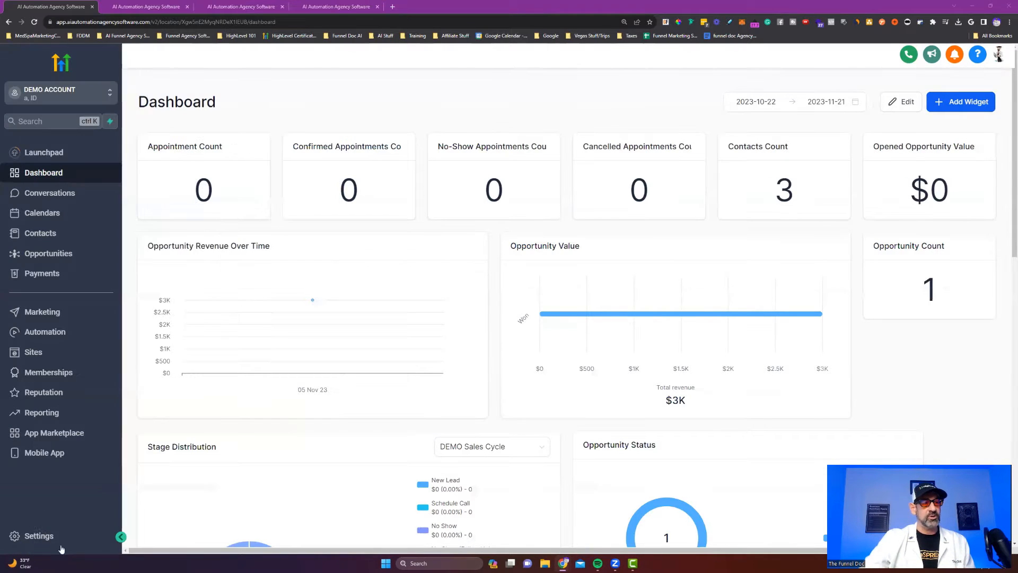
{"action": "left_click", "coordinate": [40, 540]}
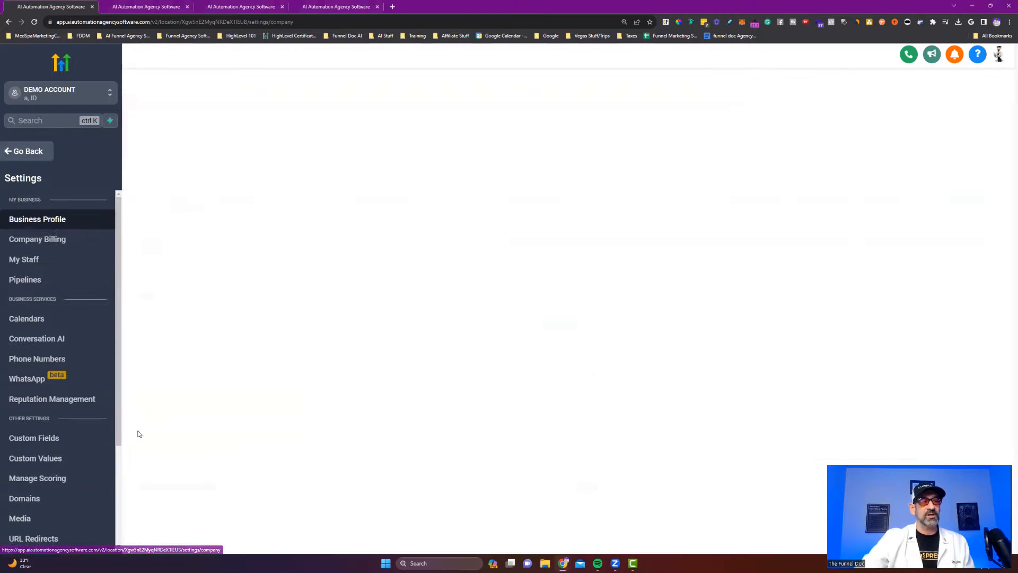
{"action": "scroll", "coordinate": [13, 273], "scroll_direction": "down", "scroll_amount": 3}
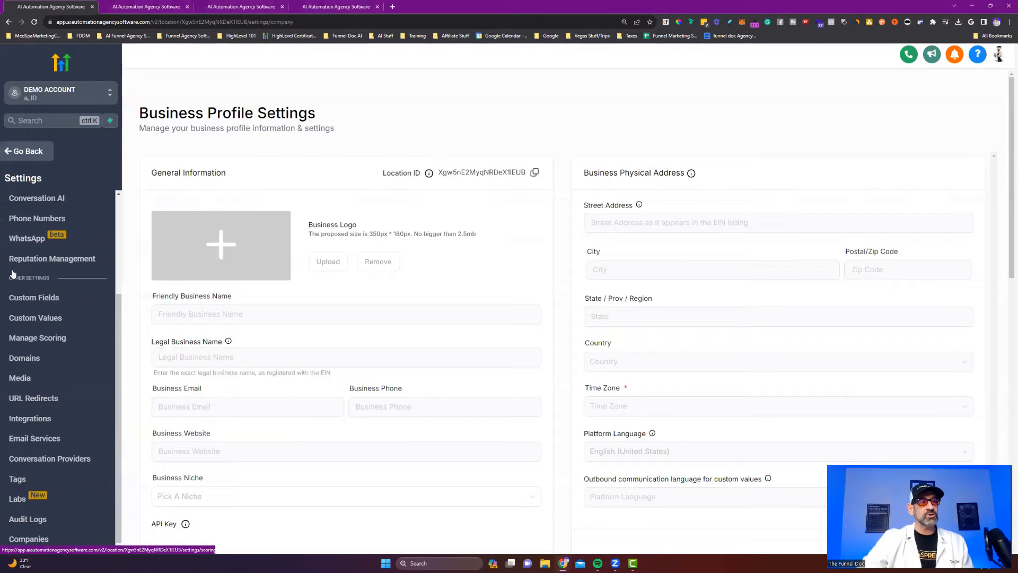
{"action": "left_click", "coordinate": [50, 297]}
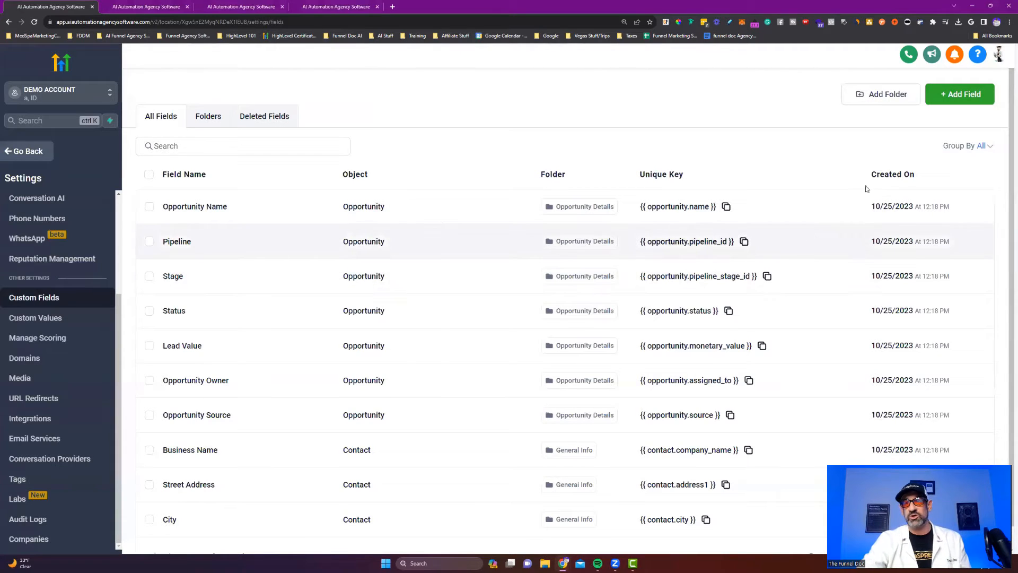
{"action": "left_click", "coordinate": [962, 94]}
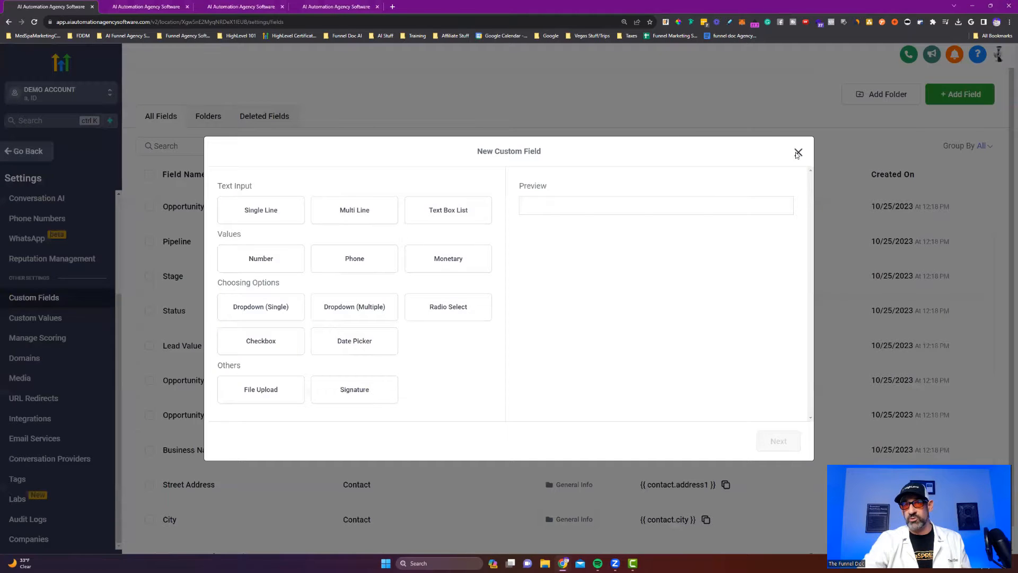
{"action": "left_click", "coordinate": [798, 154]}
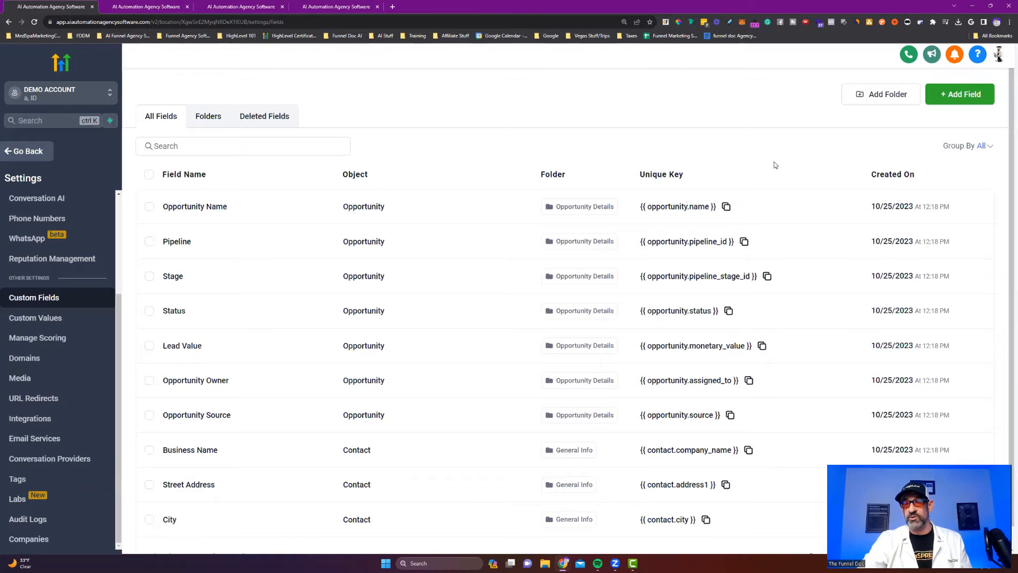
From the Forms list, add a new form using Start from Scratch.
{"action": "left_click", "coordinate": [26, 151]}
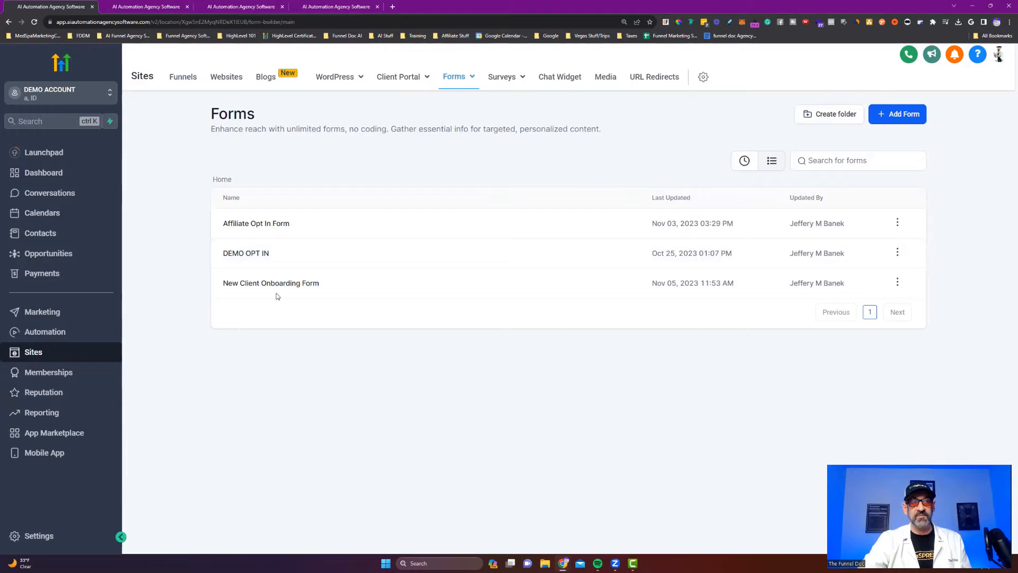
{"action": "mouse_move", "coordinate": [463, 82]}
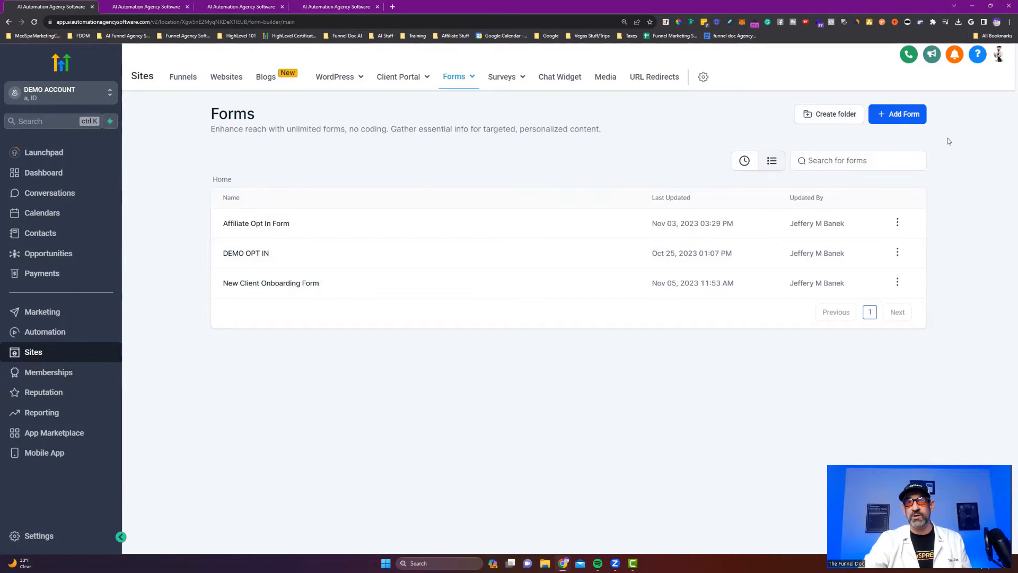
{"action": "left_click", "coordinate": [901, 115]}
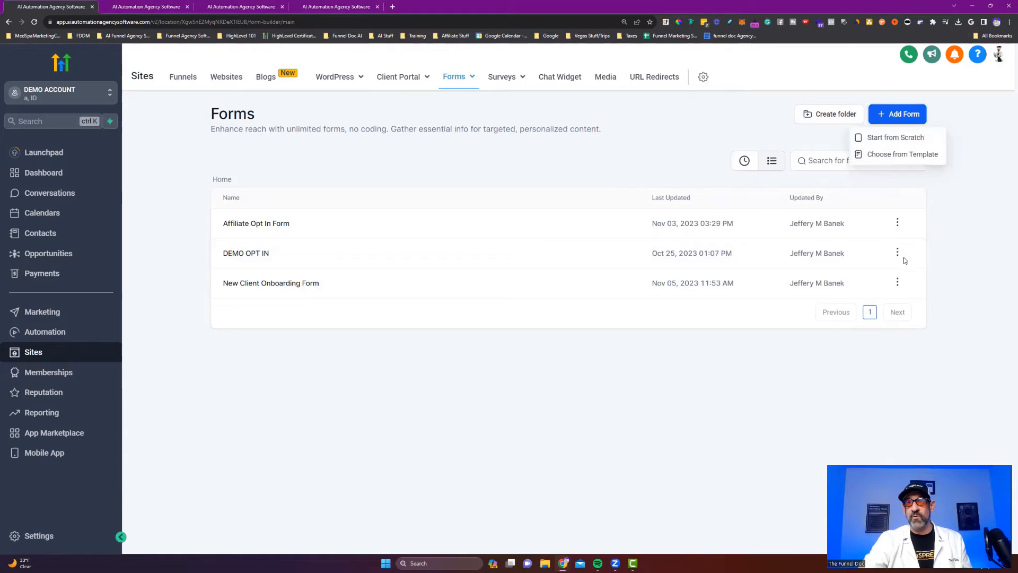
{"action": "left_click", "coordinate": [894, 139]}
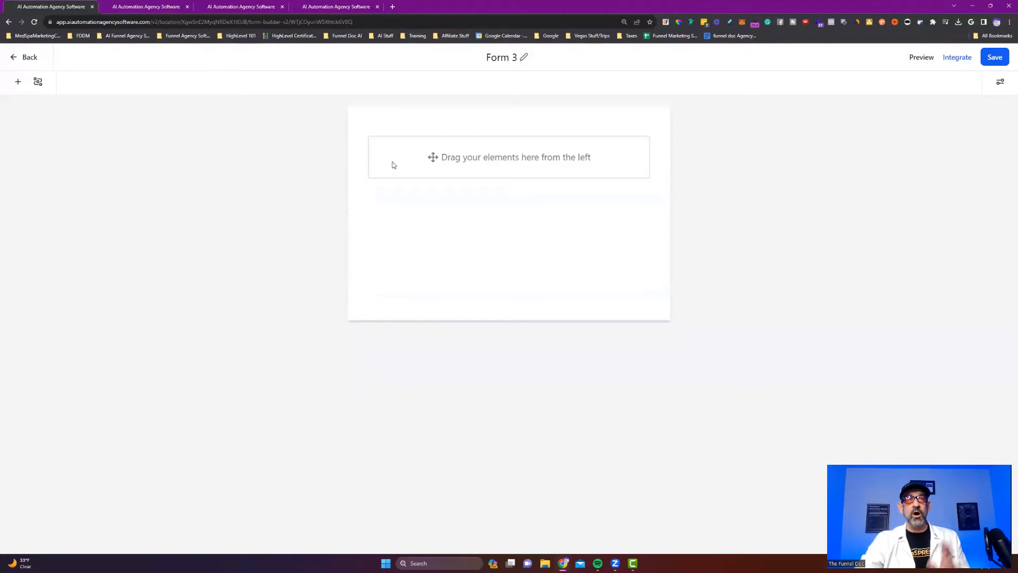
Show the Custom Fields tab in Form 3's form element panel.
{"action": "left_click", "coordinate": [18, 82]}
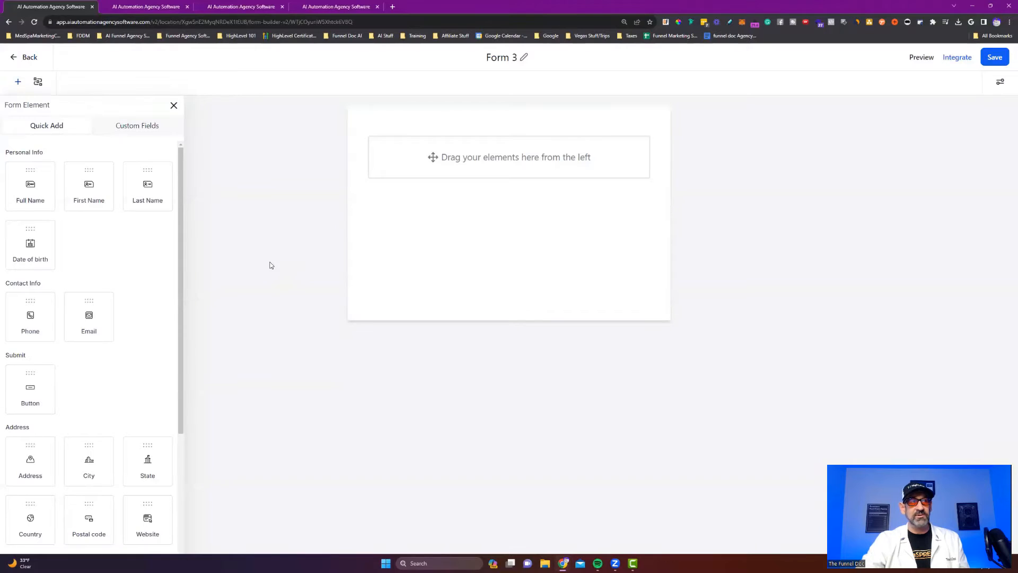
{"action": "scroll", "coordinate": [90, 282], "scroll_direction": "down", "scroll_amount": 4}
{"action": "scroll", "coordinate": [89, 283], "scroll_direction": "up", "scroll_amount": 2}
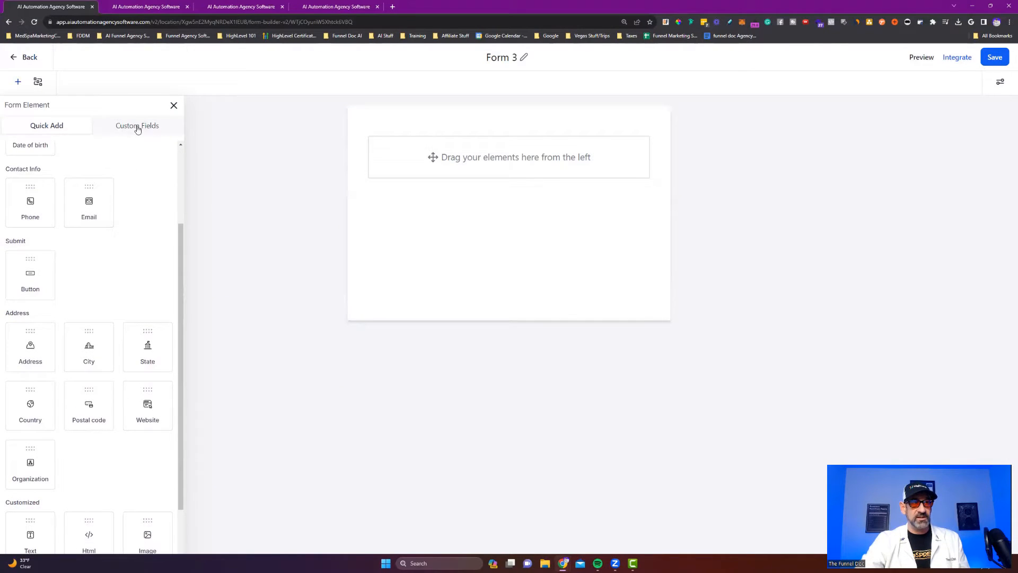
{"action": "left_click", "coordinate": [137, 126]}
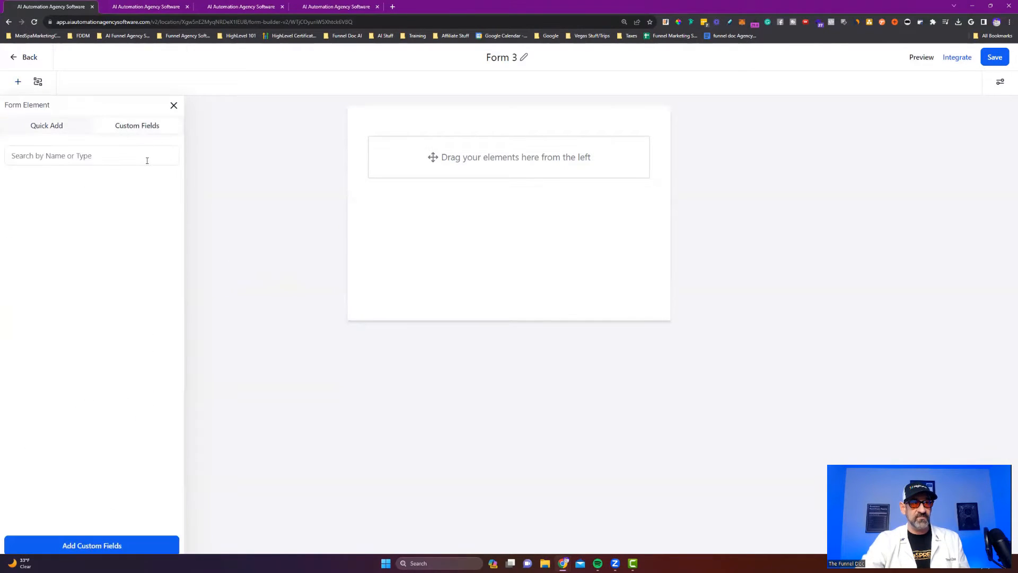
Start a new custom field, preview several field types, and choose Radio Select.
{"action": "left_click", "coordinate": [119, 546]}
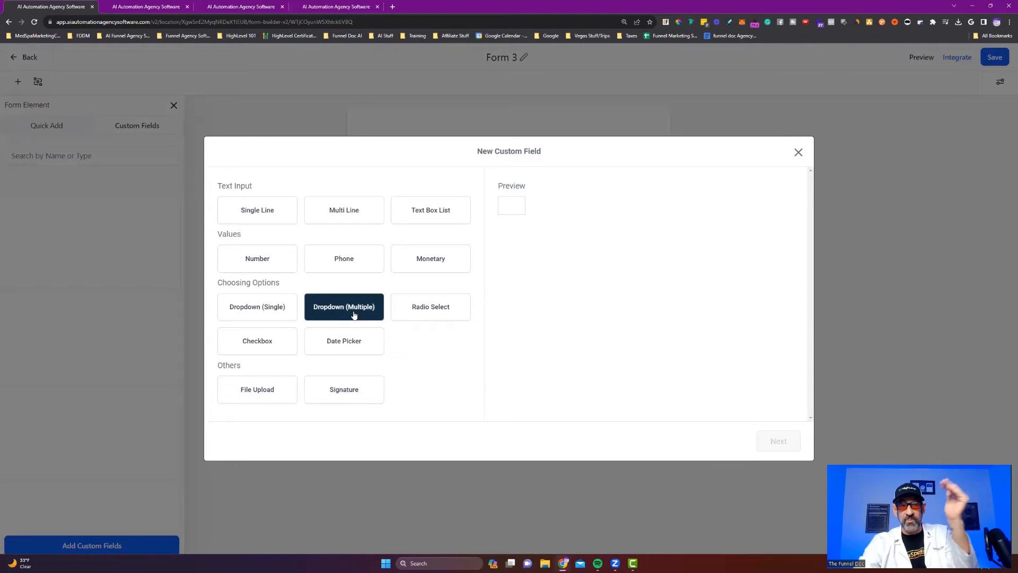
{"action": "left_click", "coordinate": [425, 308]}
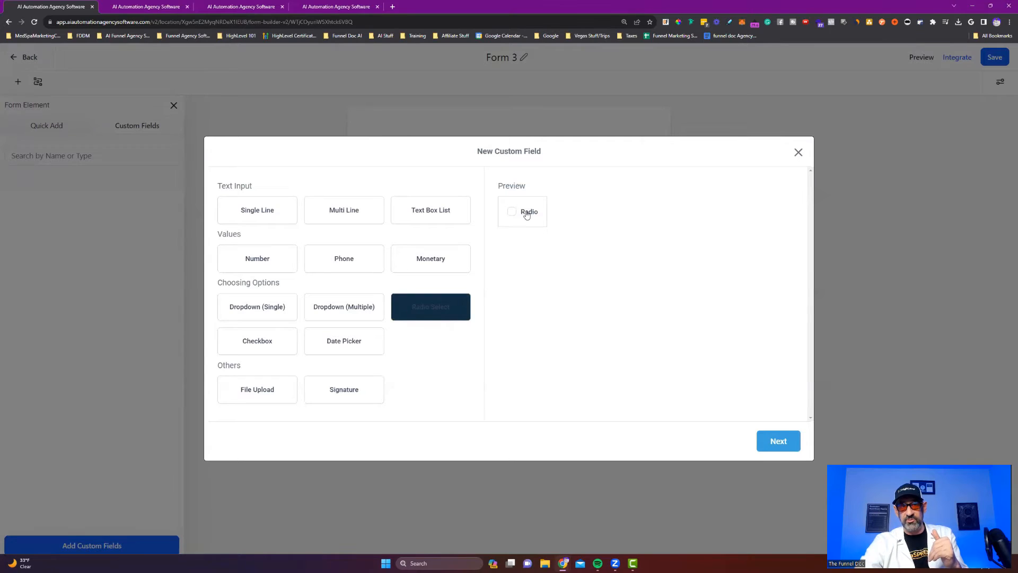
{"action": "left_click", "coordinate": [247, 344]}
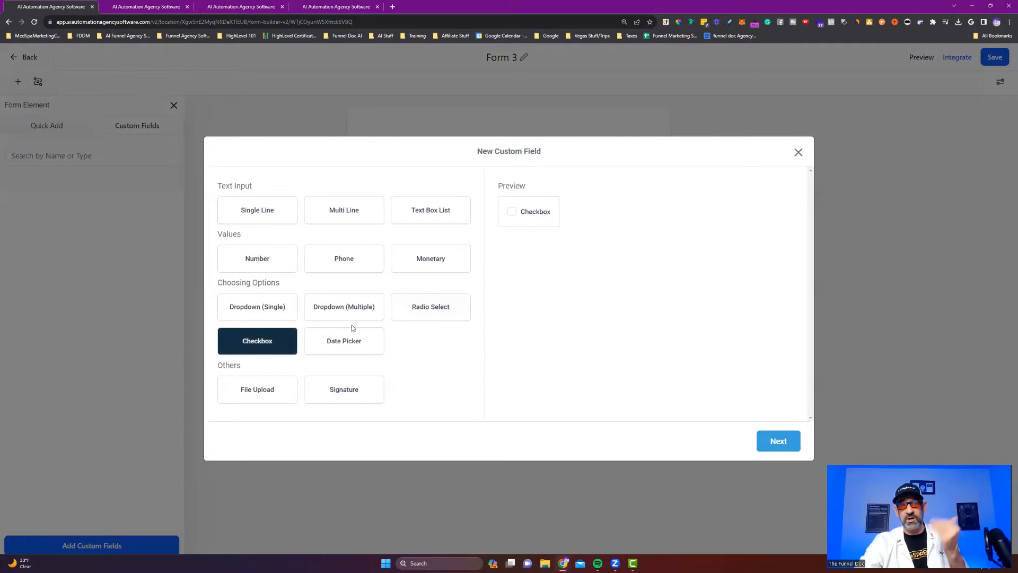
{"action": "left_click", "coordinate": [336, 353]}
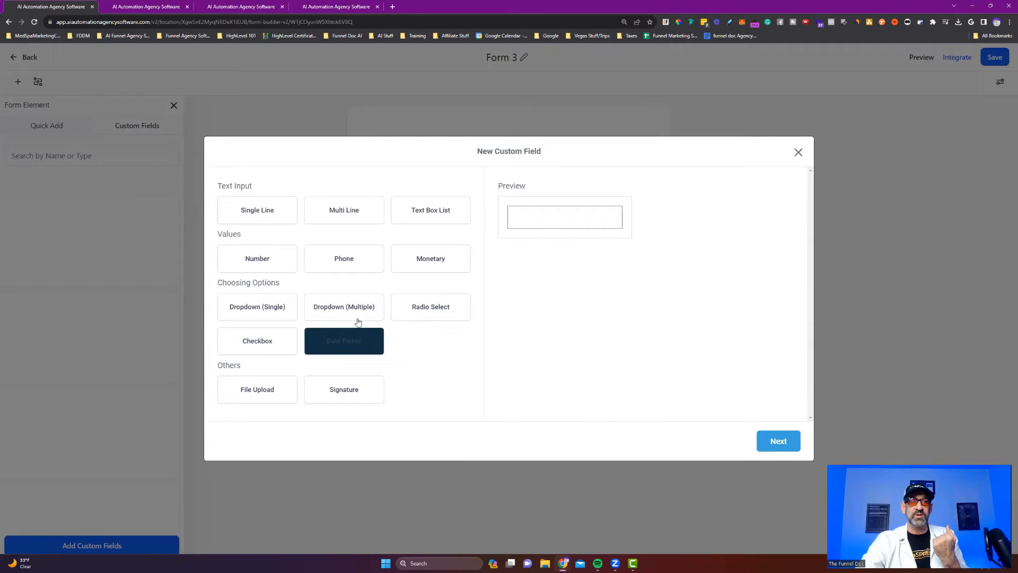
{"action": "left_click", "coordinate": [249, 382]}
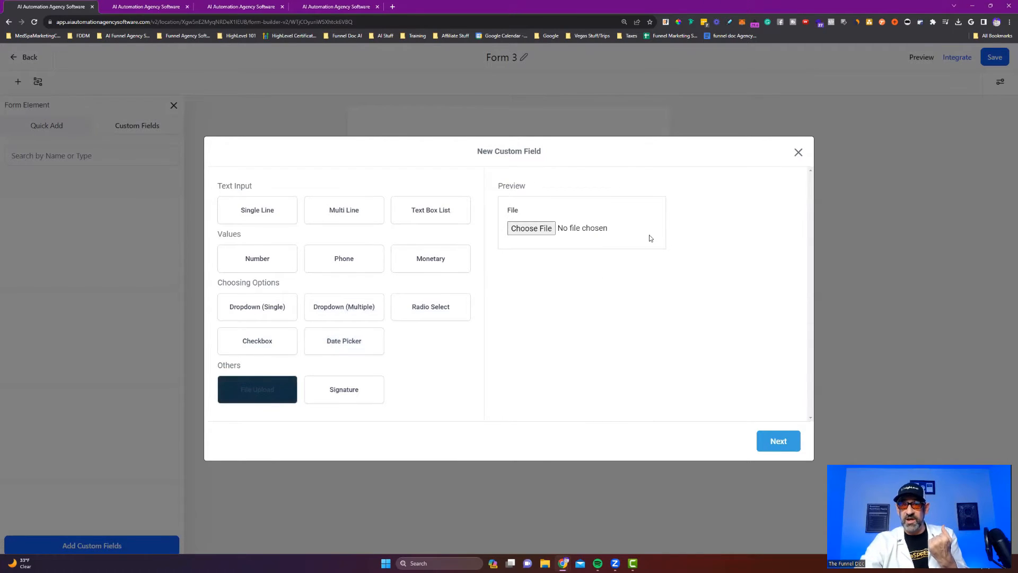
{"action": "left_click", "coordinate": [373, 395]}
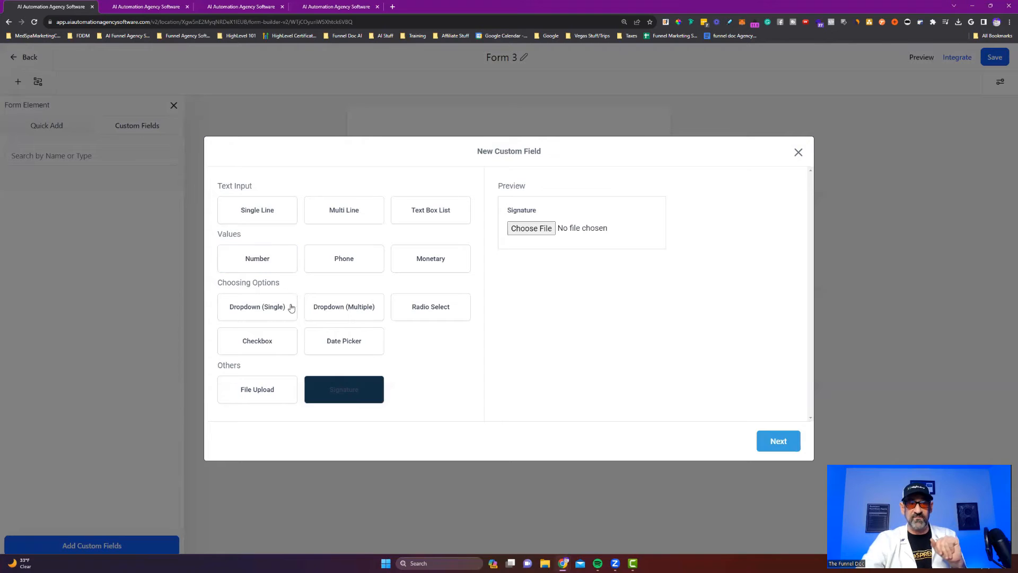
{"action": "left_click", "coordinate": [443, 319]}
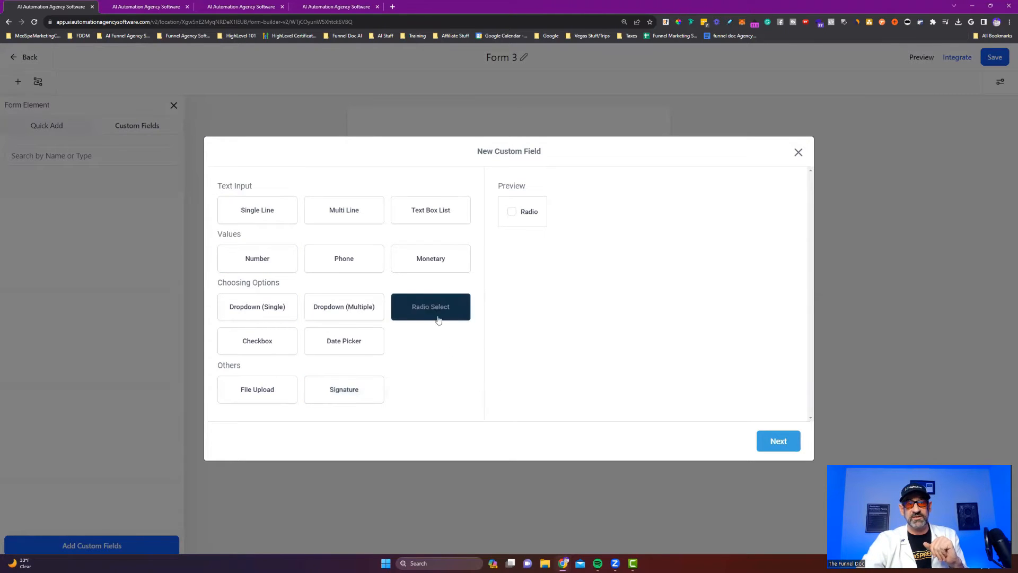
{"action": "left_click", "coordinate": [778, 441]}
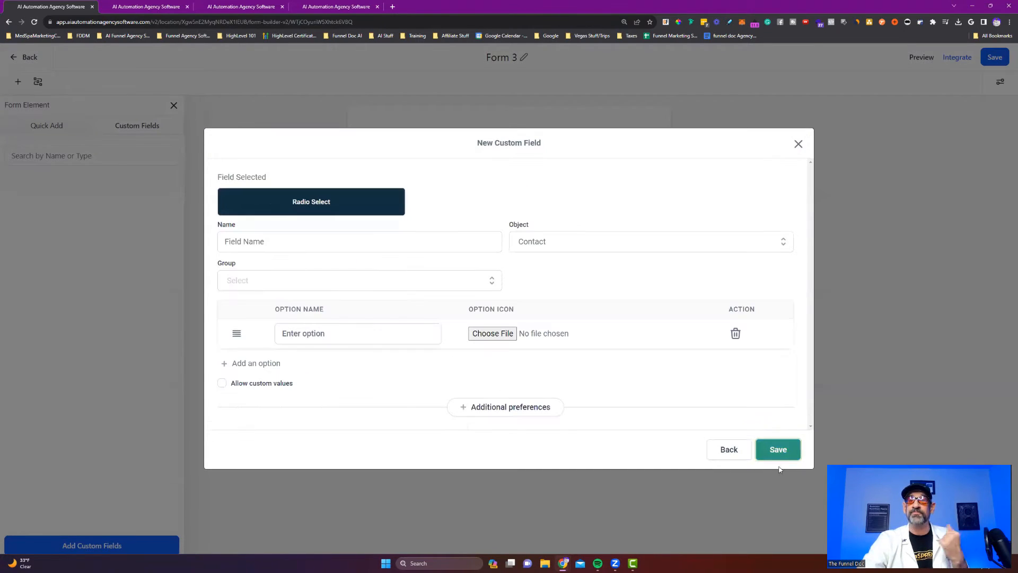
Name the field 'What is your experience level', keep Object as Contact, and set Group to Contact.
{"action": "left_click", "coordinate": [256, 242]}
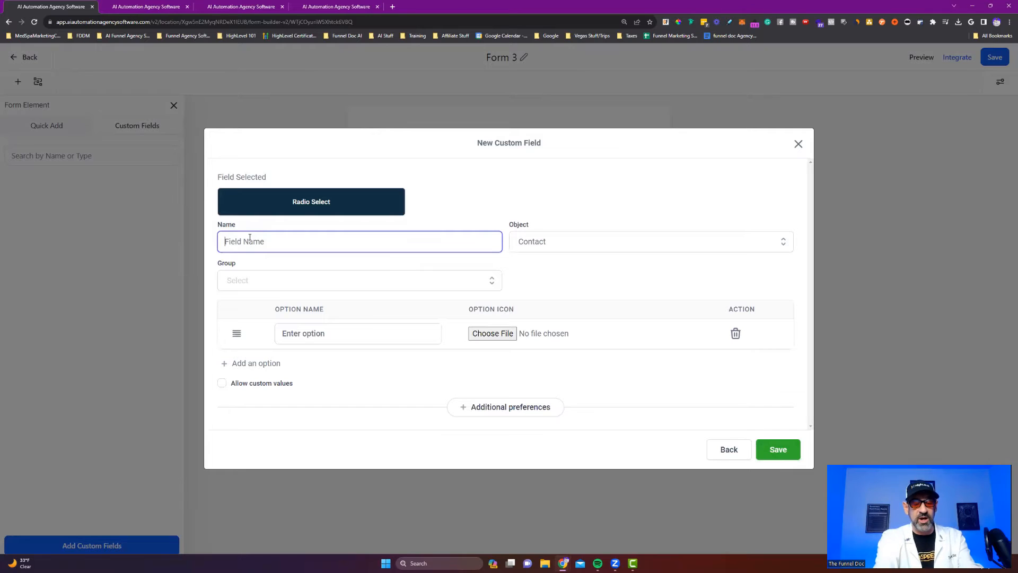
{"action": "type", "text": "W"}
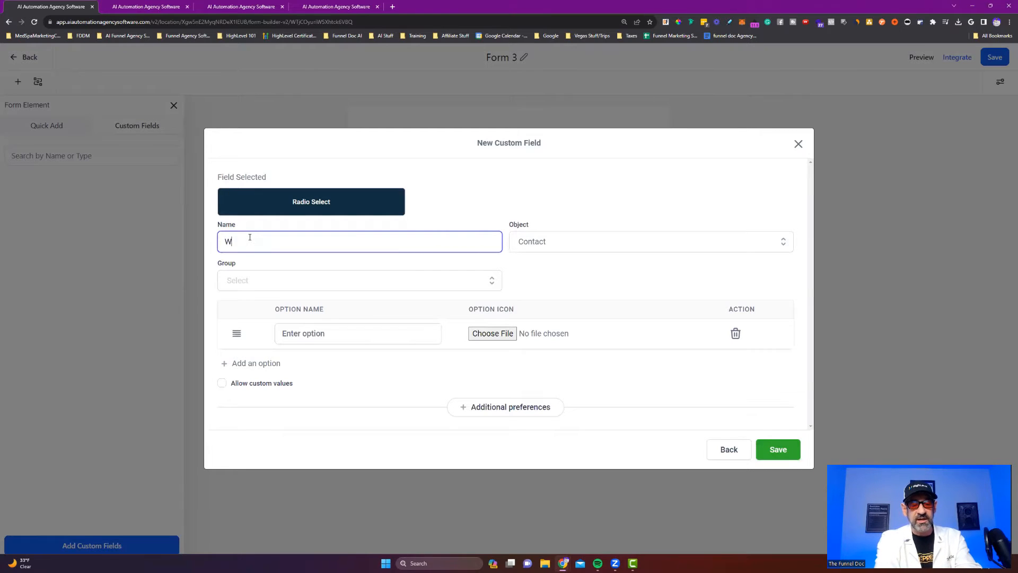
{"action": "type", "text": "hat is your expe"}
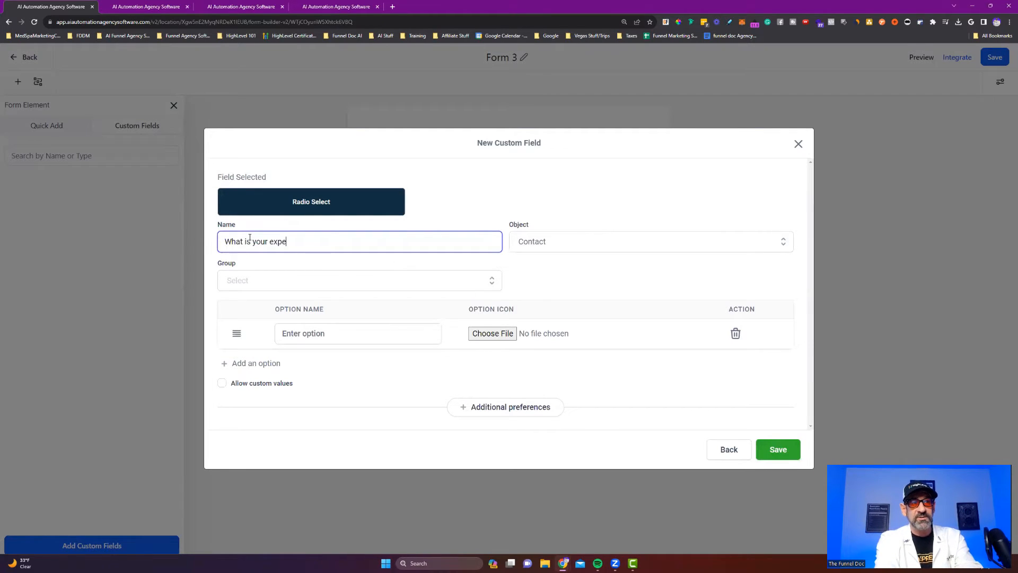
{"action": "type", "text": "rience l"}
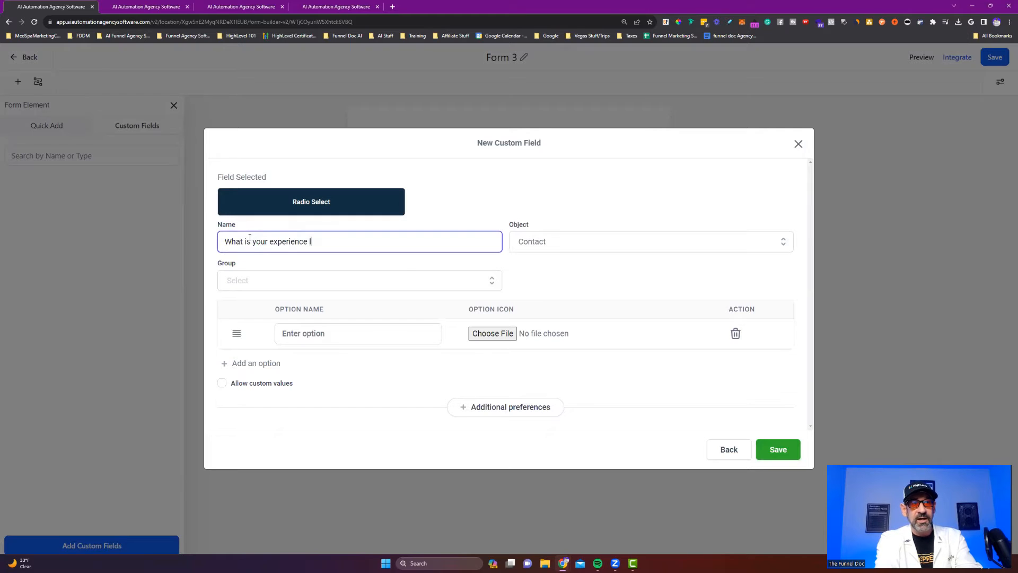
{"action": "type", "text": "evel?"}
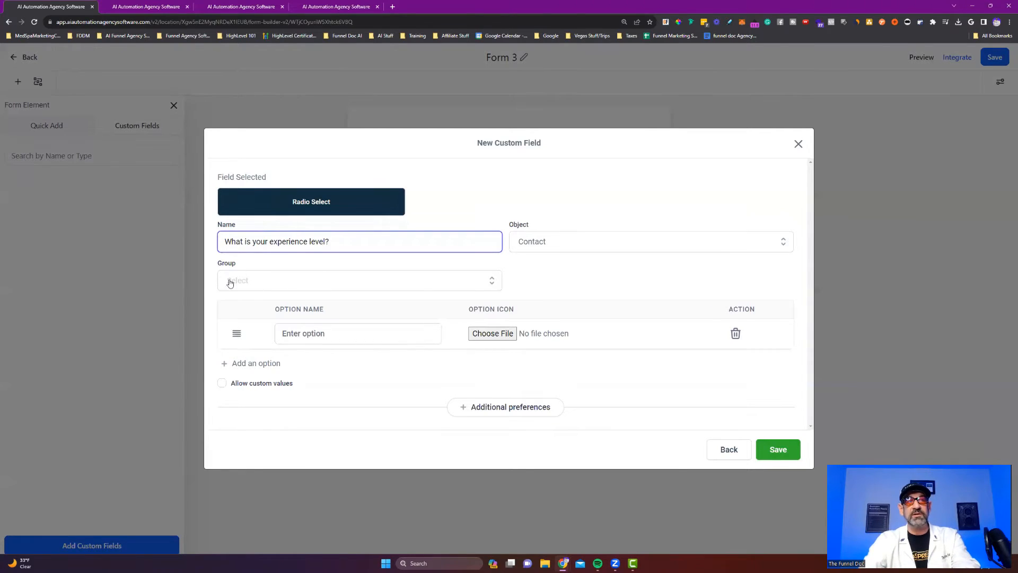
{"action": "left_click", "coordinate": [532, 242]}
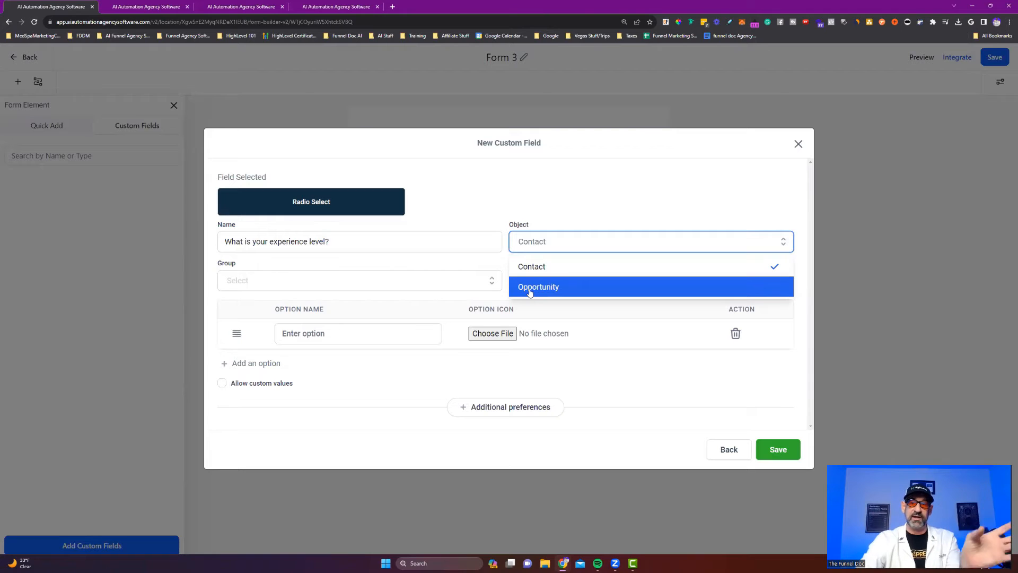
{"action": "left_click", "coordinate": [355, 279]}
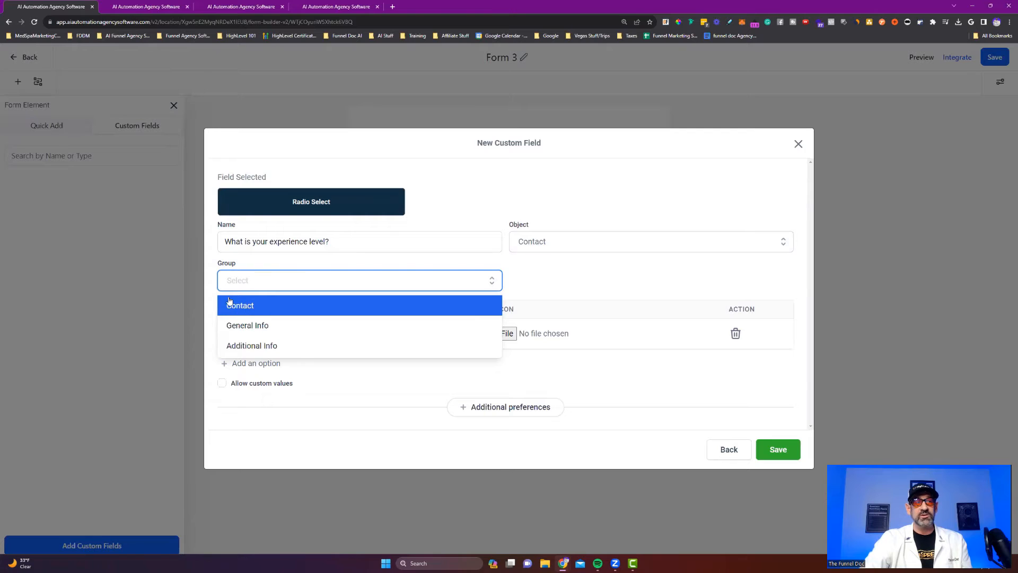
{"action": "left_click", "coordinate": [261, 308]}
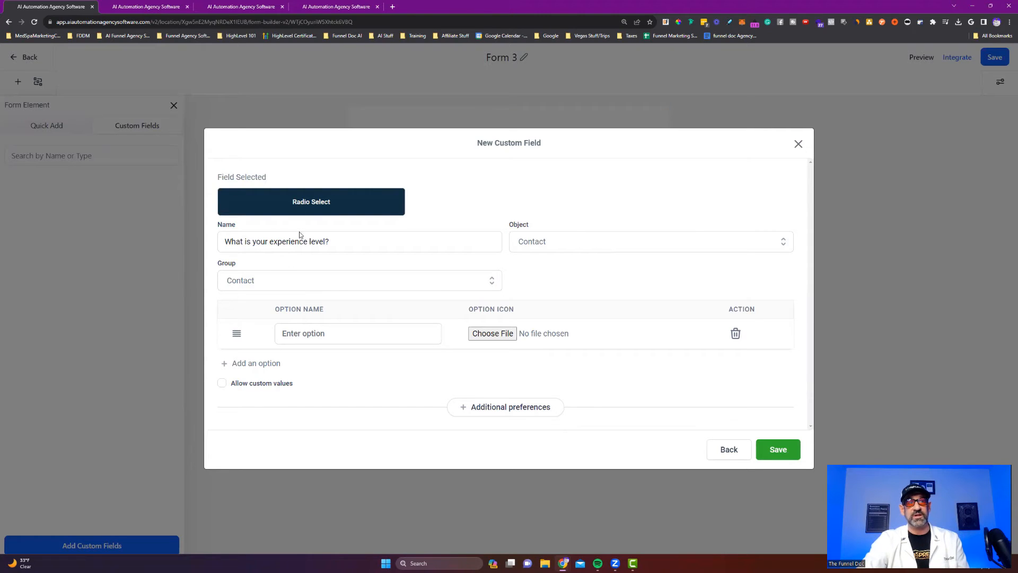
{"action": "left_click", "coordinate": [313, 326]}
Enter the options Beginner, Intermediate and Advanced.
{"action": "type", "text": "Begginer"}
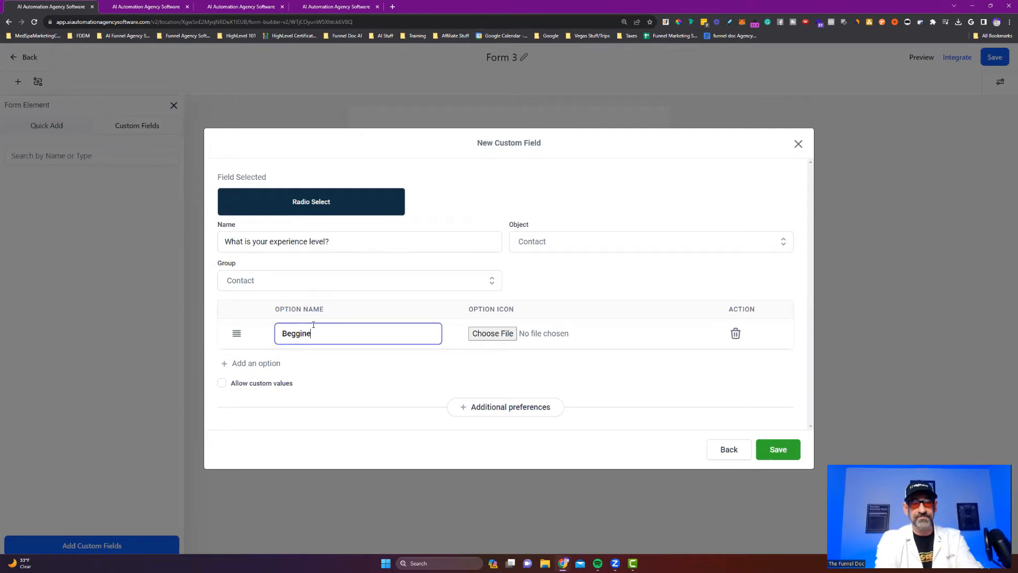
{"action": "key", "text": "BackSpace"}
{"action": "key", "text": "BackSpace"}
{"action": "key", "text": "BackSpace"}
{"action": "key", "text": "BackSpace"}
{"action": "type", "text": "inner"}
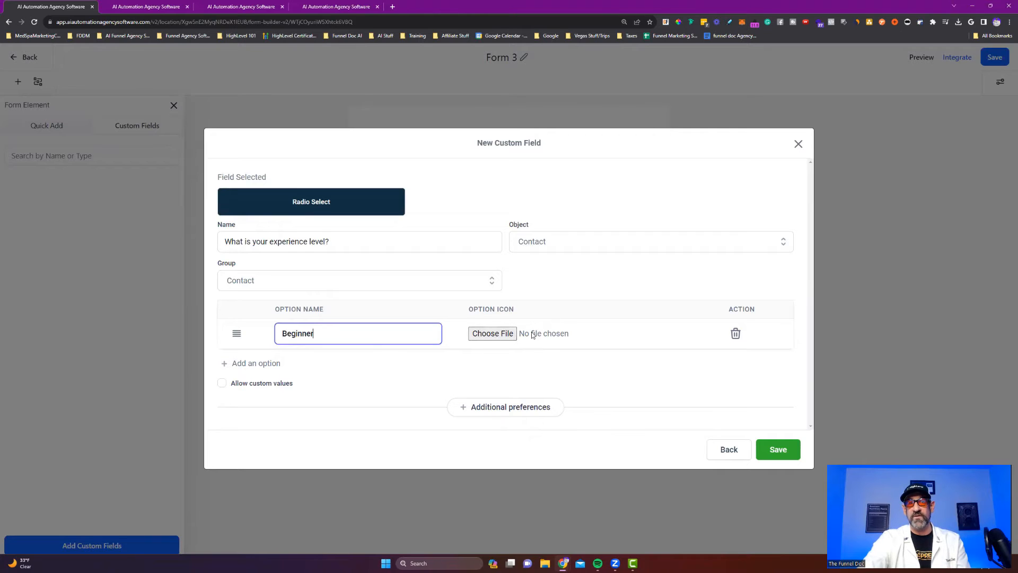
{"action": "left_click", "coordinate": [238, 364]}
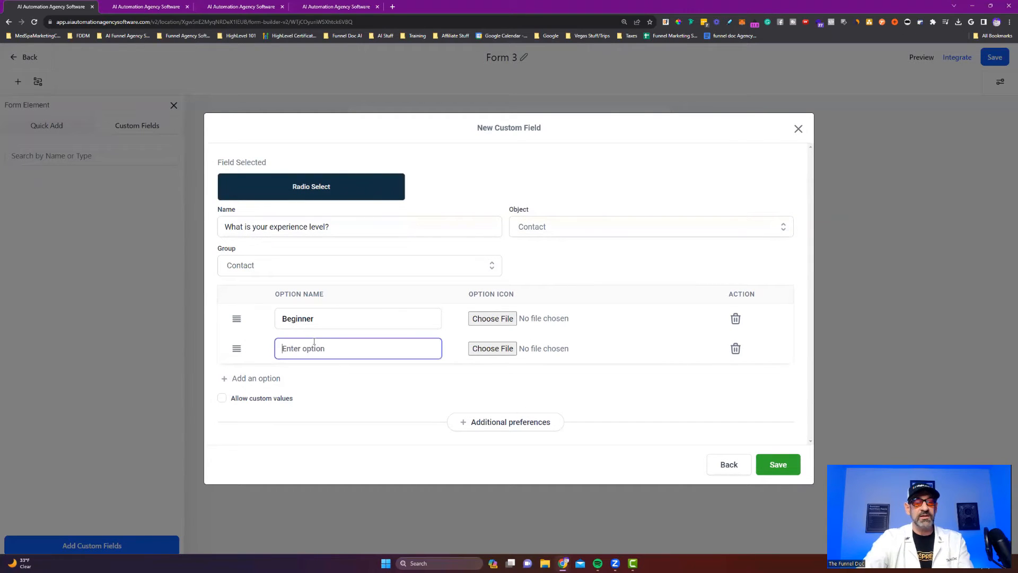
{"action": "type", "text": "Intermediate"}
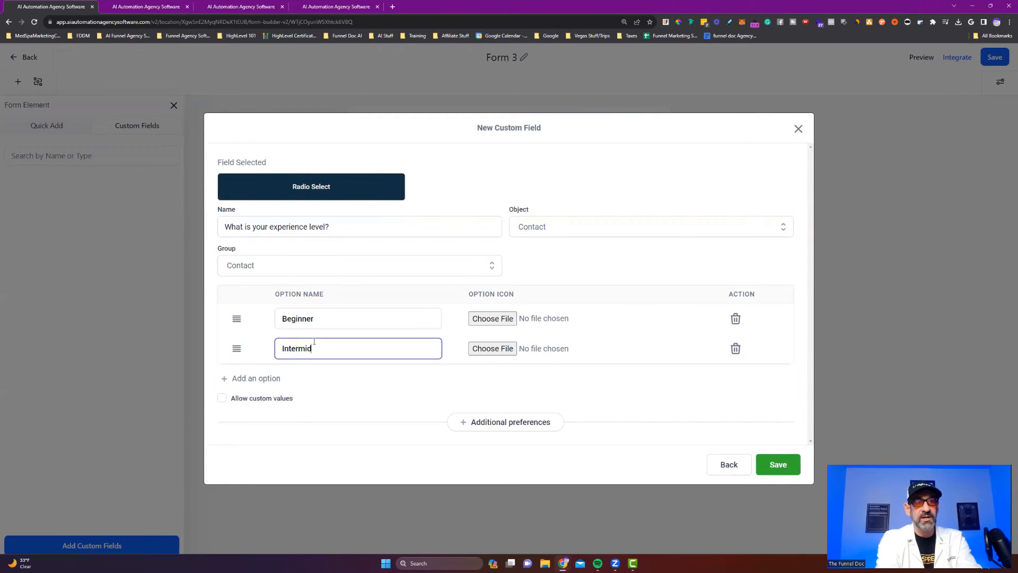
{"action": "left_click", "coordinate": [259, 378]}
{"action": "left_click", "coordinate": [331, 376]}
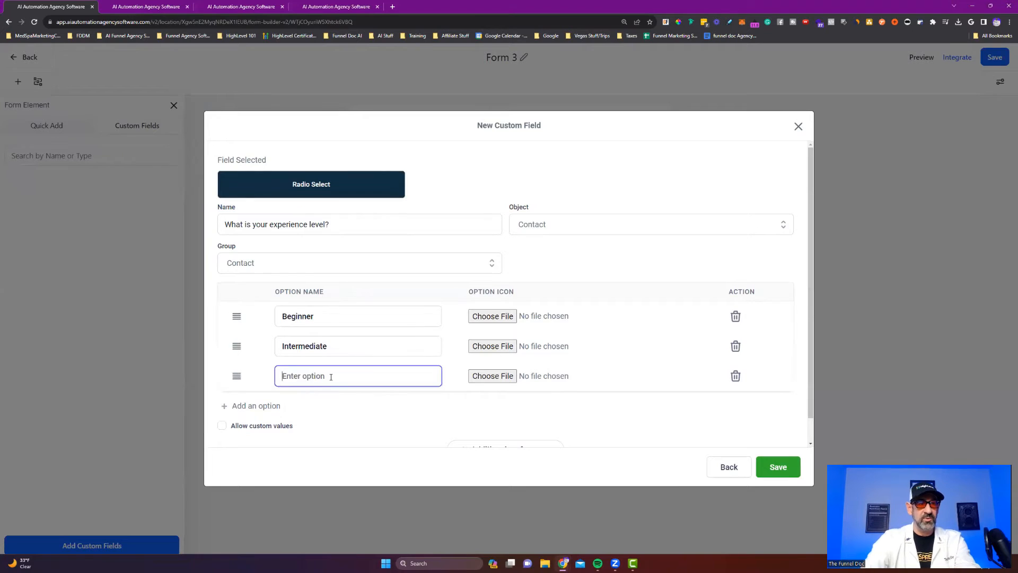
{"action": "type", "text": "Advanced"}
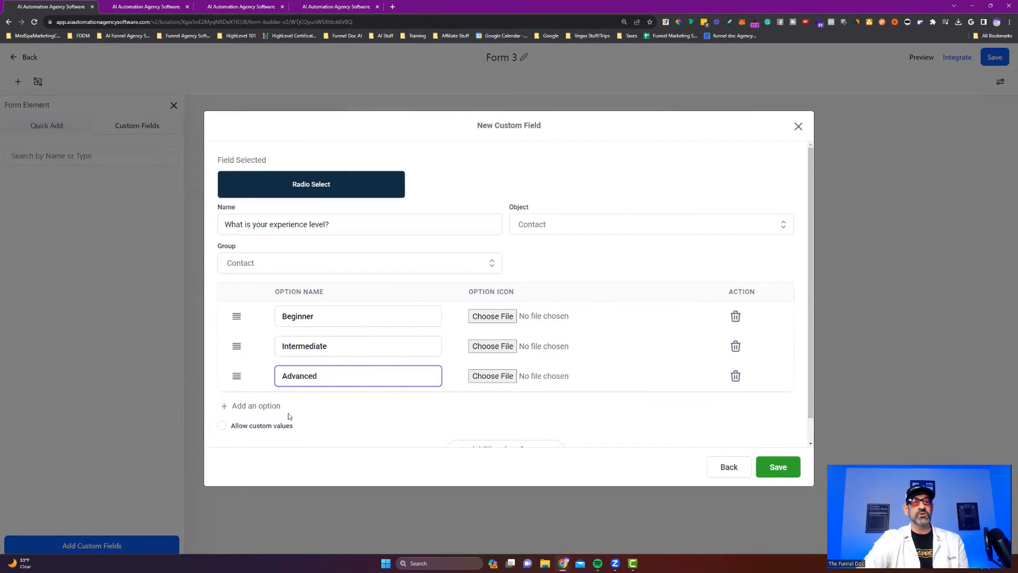
Try the allow custom values setting, leaving it switched off.
{"action": "scroll", "coordinate": [289, 414], "scroll_direction": "down", "scroll_amount": 1}
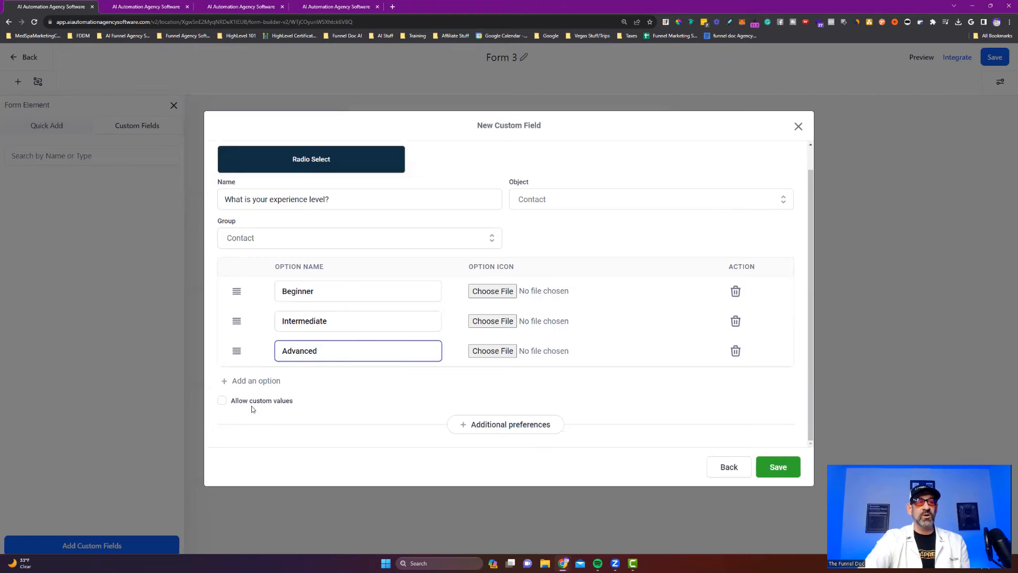
{"action": "left_click", "coordinate": [278, 404]}
{"action": "left_click", "coordinate": [278, 404]}
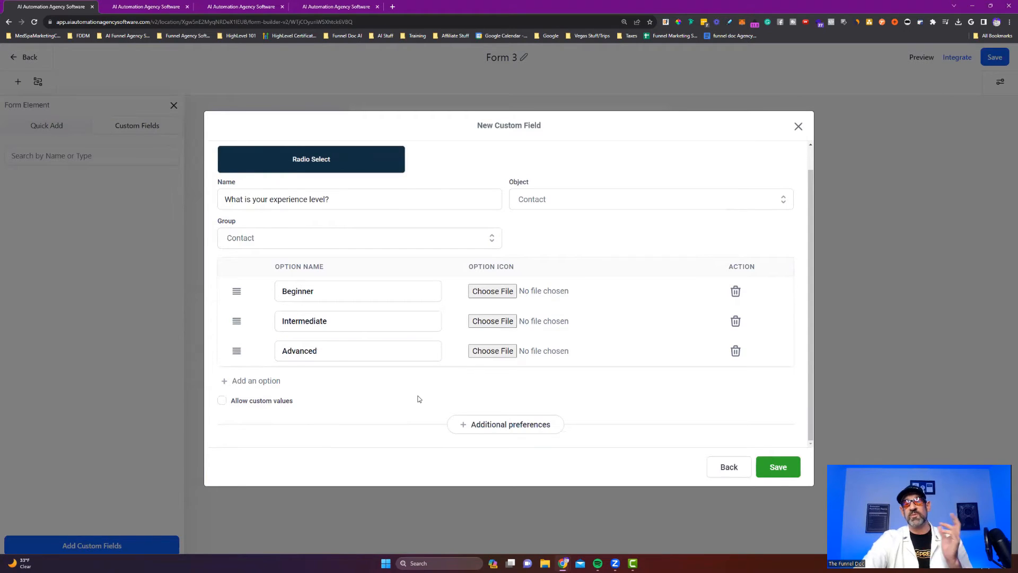
{"action": "scroll", "coordinate": [518, 427], "scroll_direction": "up", "scroll_amount": 1}
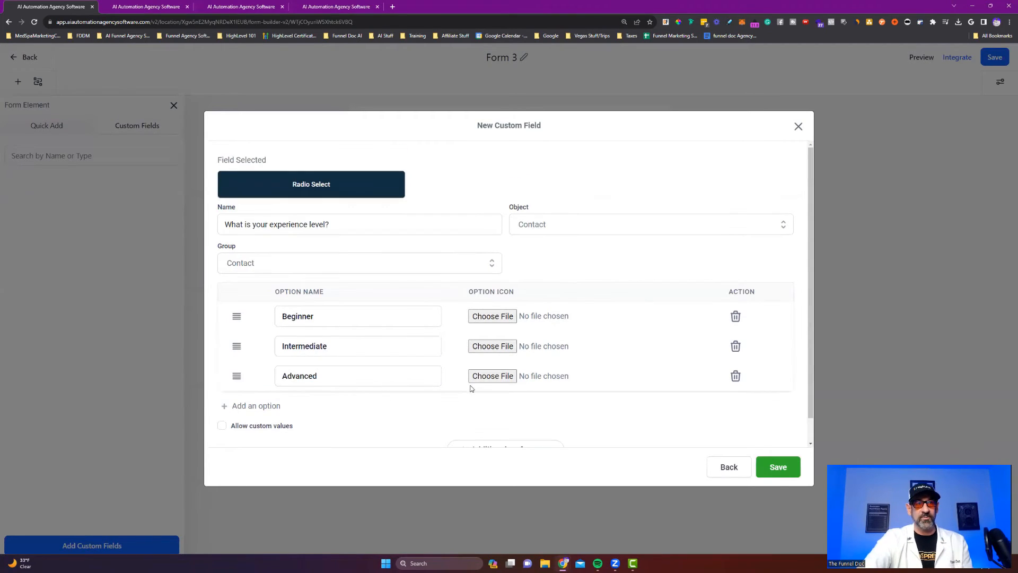
{"action": "scroll", "coordinate": [424, 350], "scroll_direction": "down", "scroll_amount": 1}
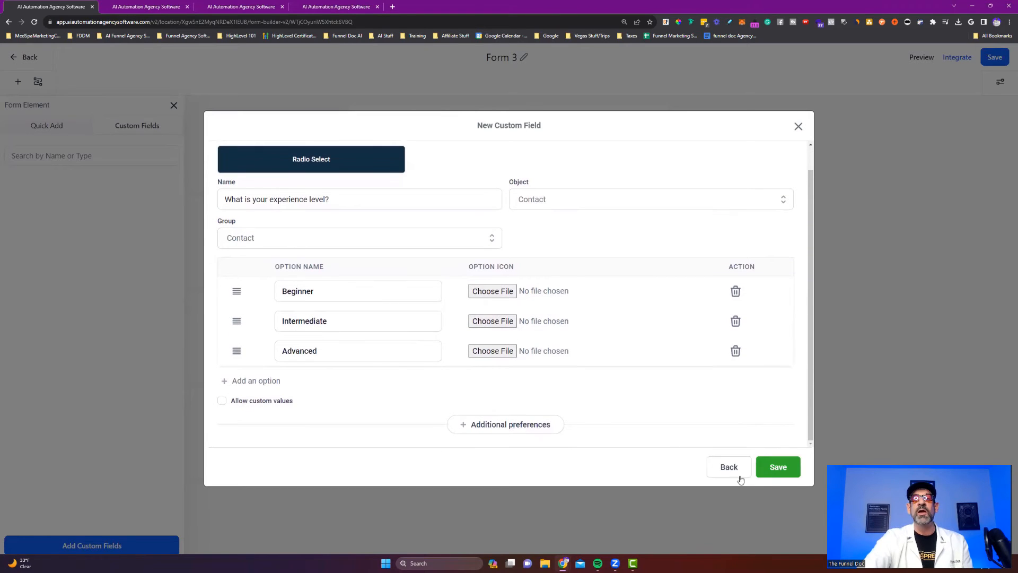
Save the radio field, drag it onto Form 3, and return to the Forms list.
{"action": "left_click", "coordinate": [783, 467]}
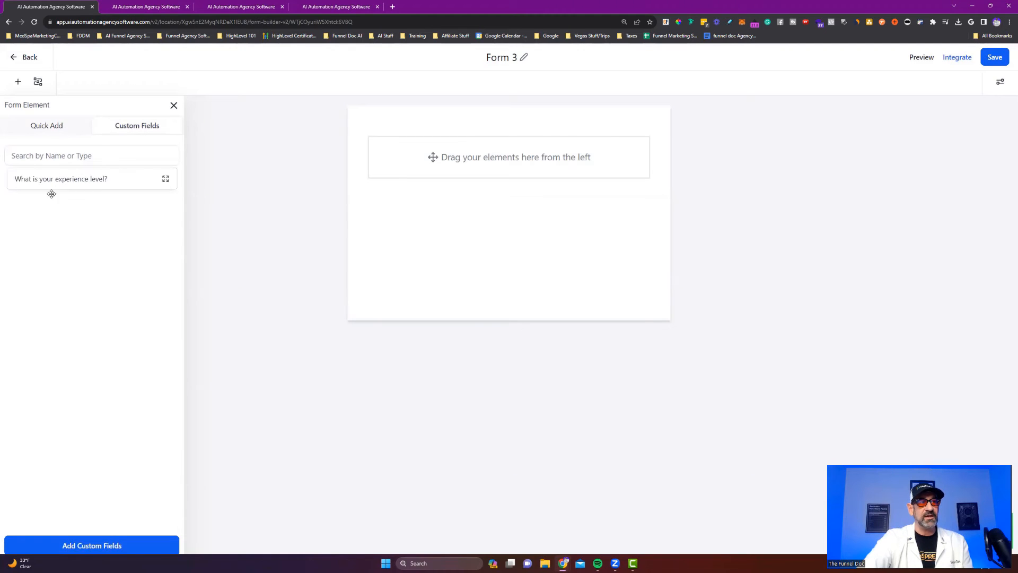
{"action": "left_click_drag", "start_coordinate": [114, 184], "coordinate": [496, 157]}
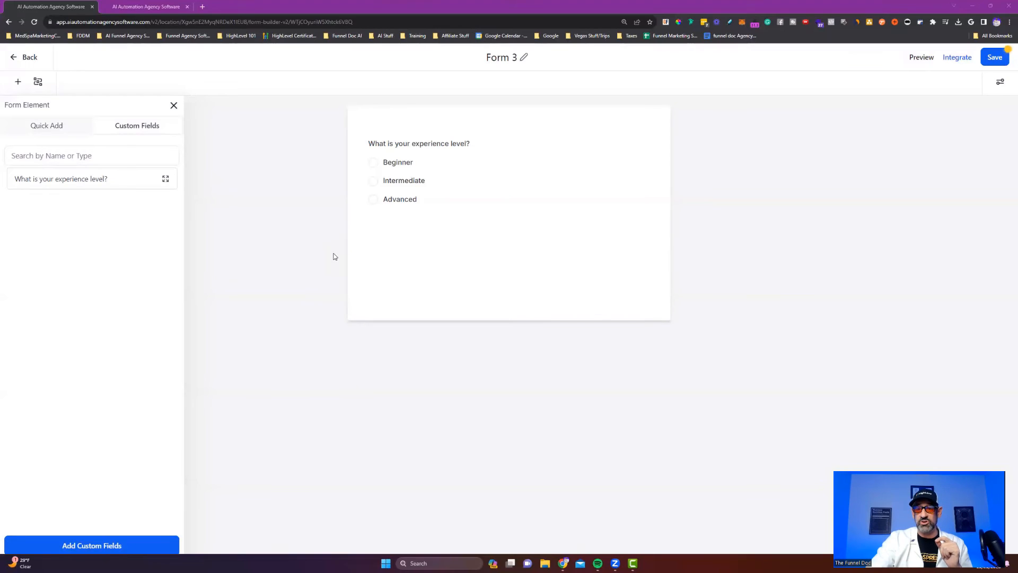
{"action": "left_click", "coordinate": [19, 61]}
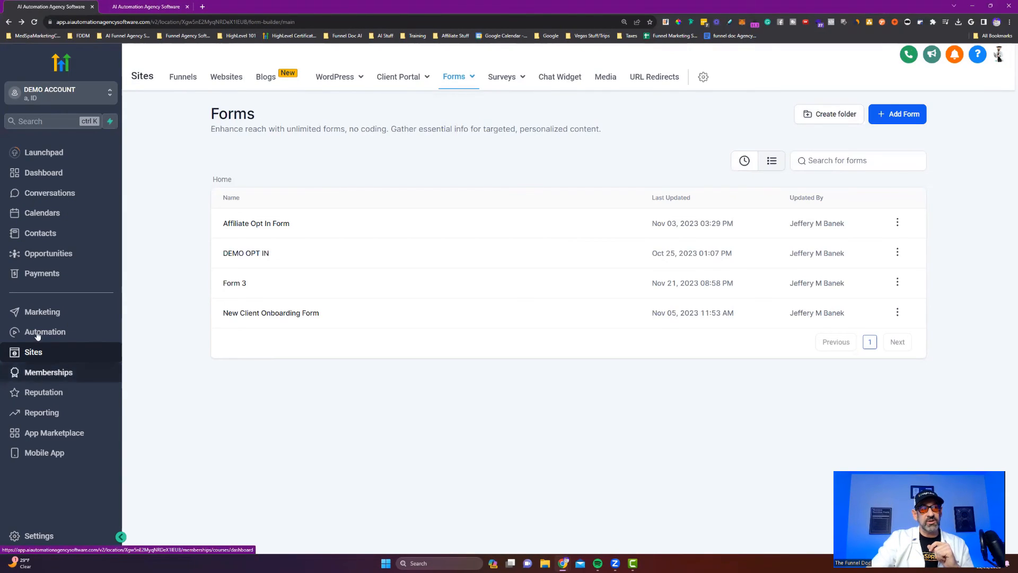
Go to the Surveys builder list from the Sites navigation.
{"action": "mouse_move", "coordinate": [518, 77]}
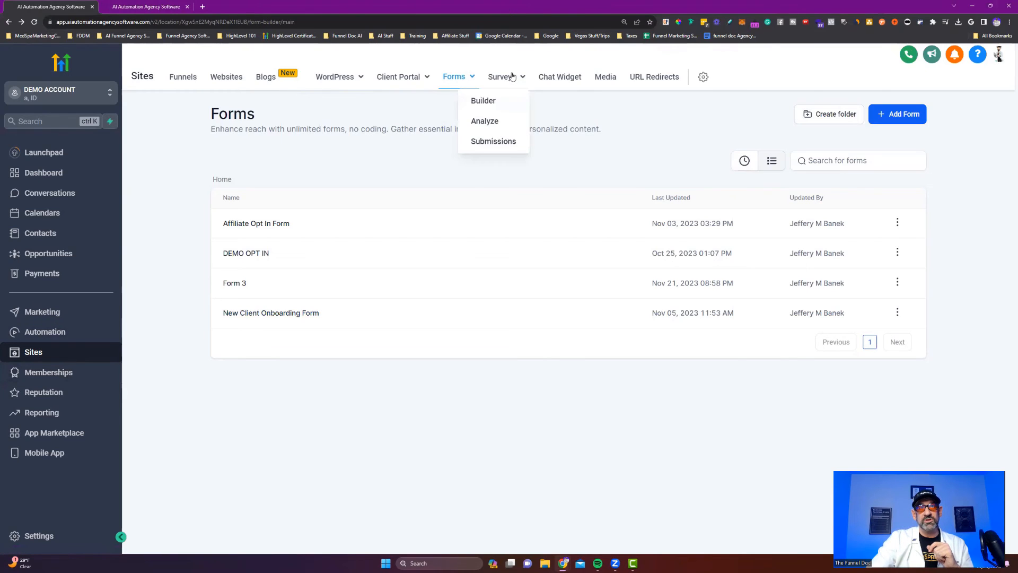
{"action": "left_click", "coordinate": [489, 100]}
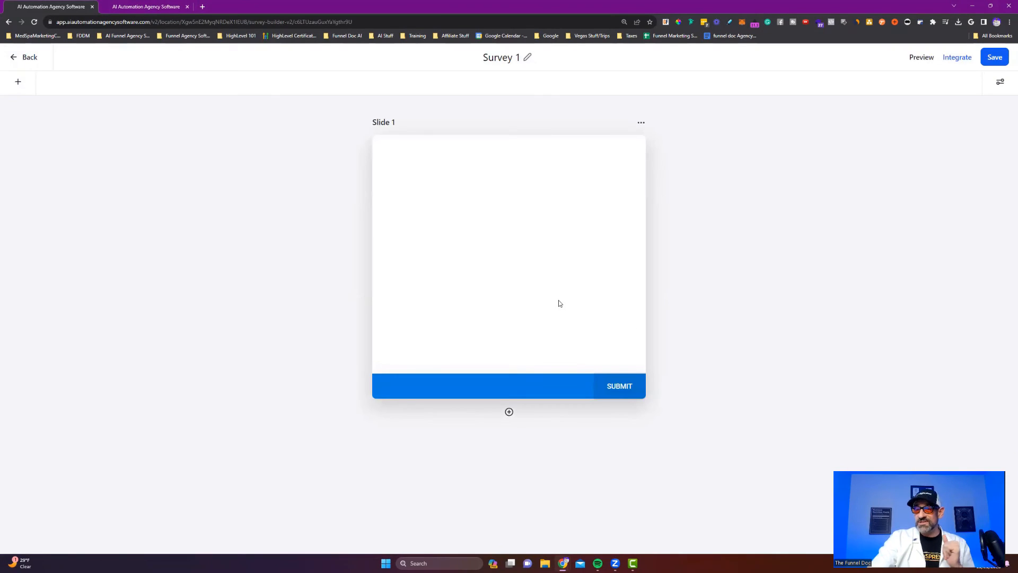
Open Survey 1's Custom Fields element tab and start adding a custom field.
{"action": "left_click", "coordinate": [20, 82]}
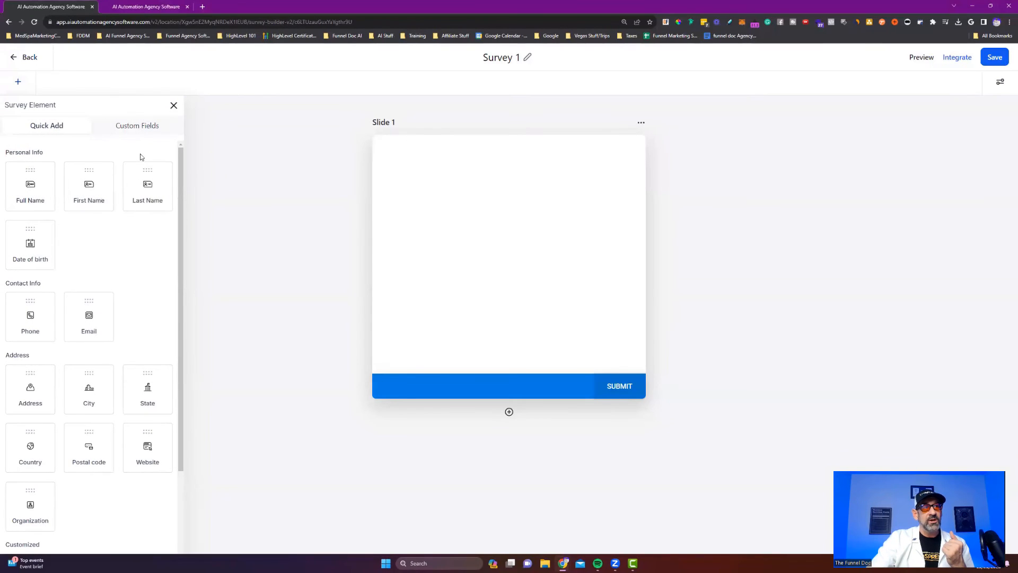
{"action": "left_click", "coordinate": [126, 125]}
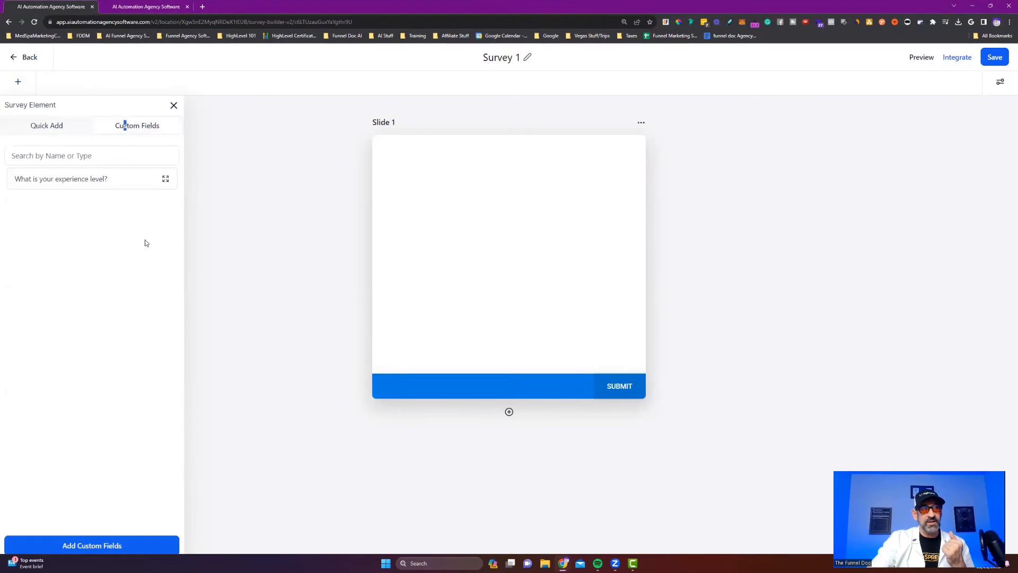
{"action": "left_click", "coordinate": [93, 546]}
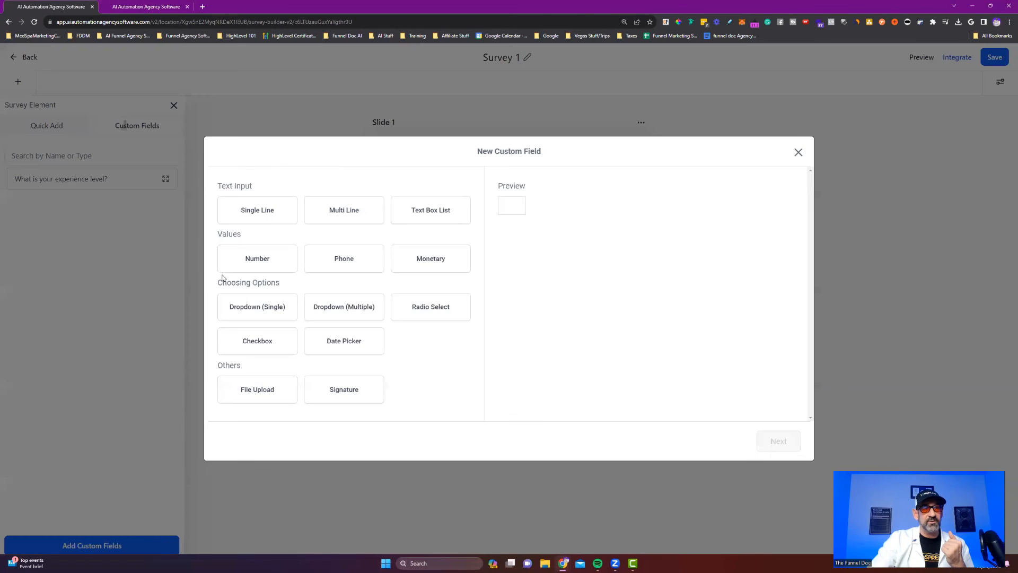
Make it a Single Line field named 'What is your budget?'.
{"action": "left_click", "coordinate": [266, 214]}
{"action": "left_click", "coordinate": [776, 440]}
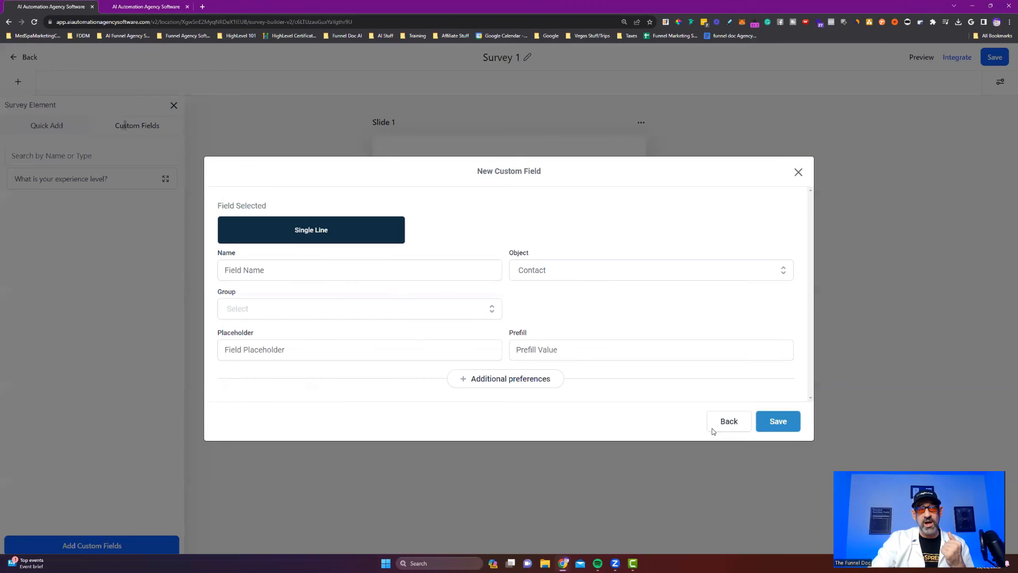
{"action": "left_click", "coordinate": [303, 267]}
{"action": "type", "text": "ZWh"}
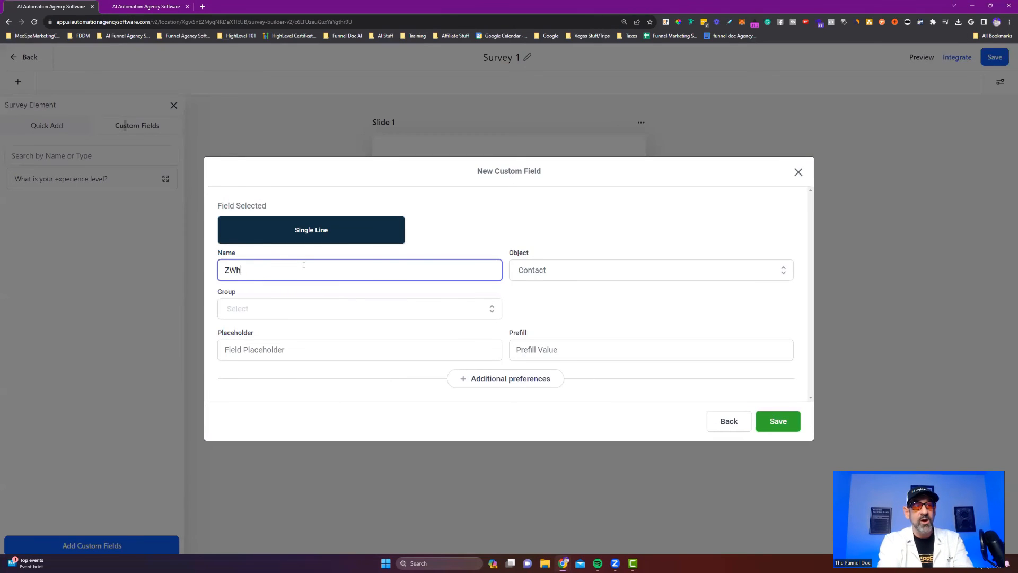
{"action": "type", "text": "at"}
{"action": "key", "text": "BackSpace"}
{"action": "key", "text": "BackSpace"}
{"action": "key", "text": "BackSpace"}
{"action": "key", "text": "BackSpace"}
{"action": "key", "text": "BackSpace"}
{"action": "key", "text": "BackSpace"}
{"action": "type", "text": "What"}
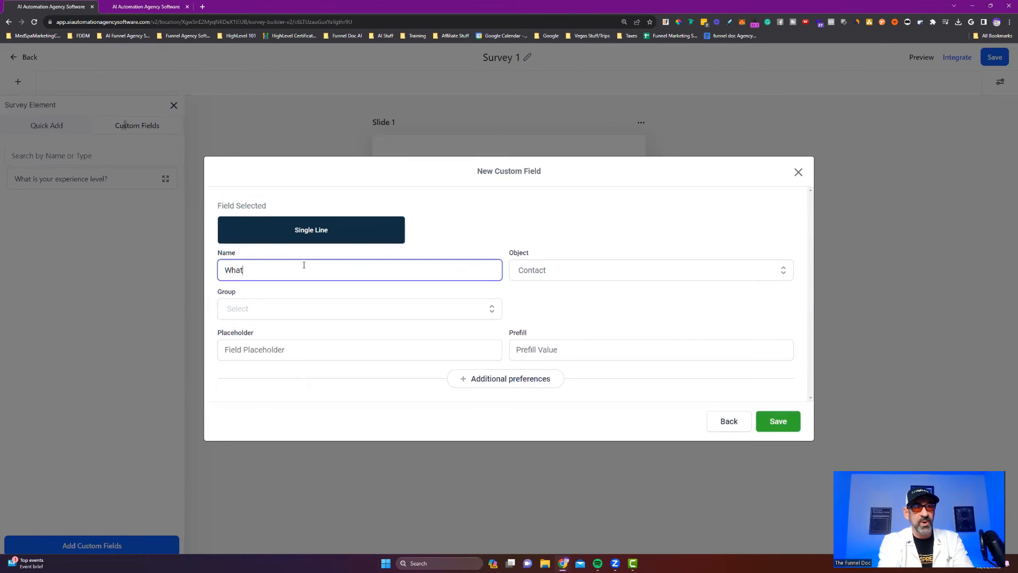
{"action": "type", "text": " is your bui"}
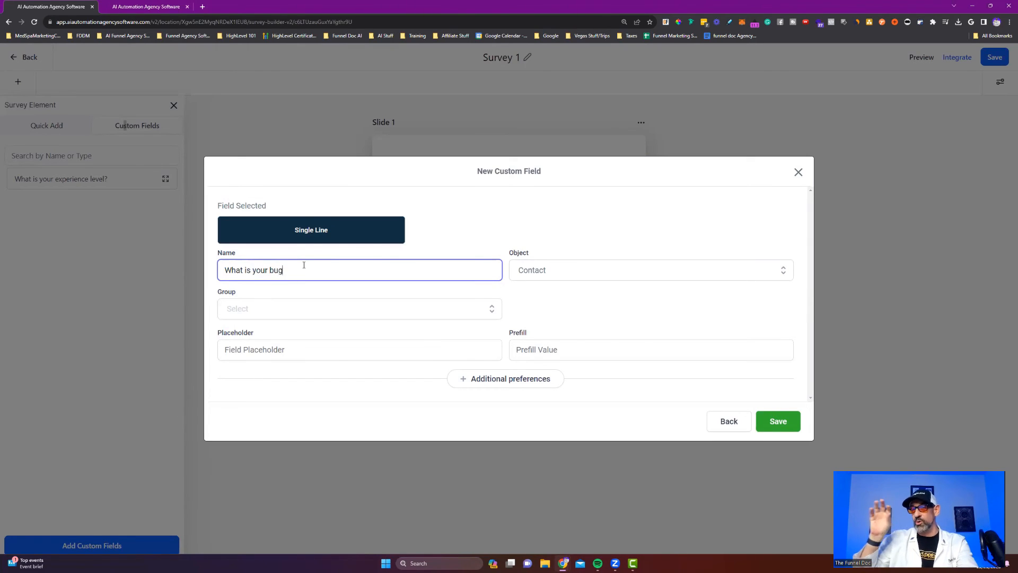
{"action": "type", "text": "get"}
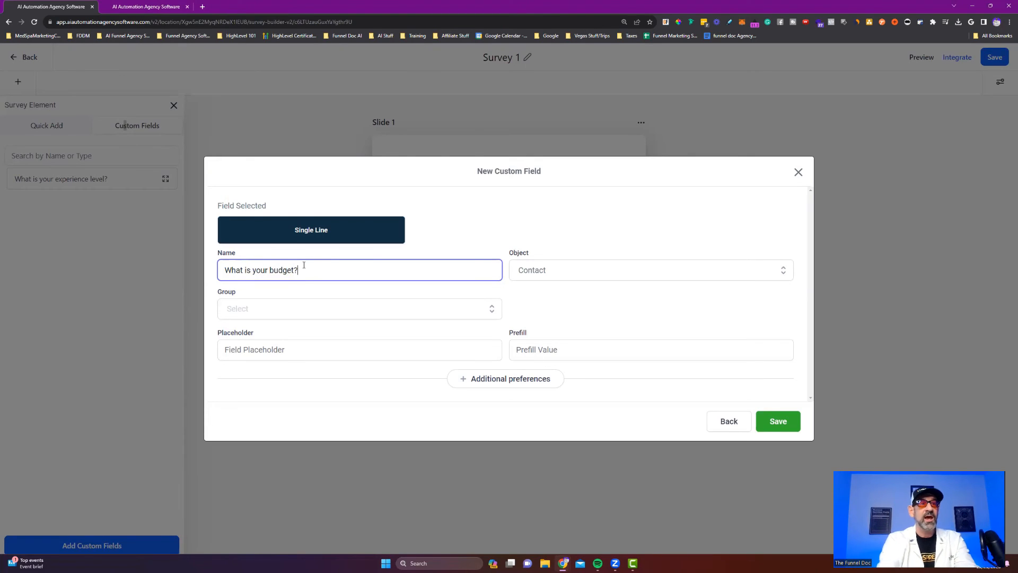
{"action": "type", "text": "?"}
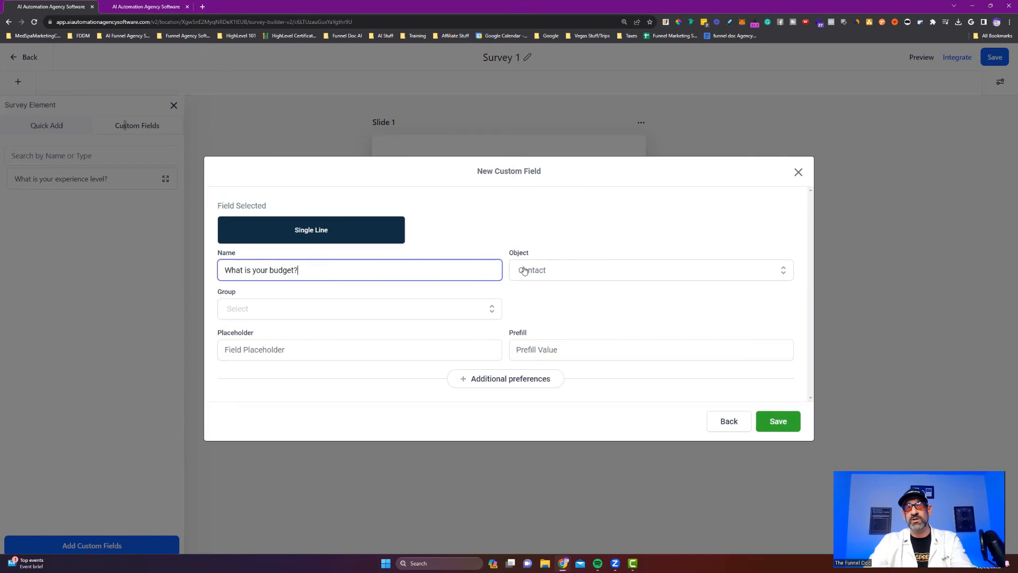
Keep Object as Contact, set Group to Contact, and save the field.
{"action": "left_click", "coordinate": [528, 272]}
{"action": "left_click", "coordinate": [551, 270]}
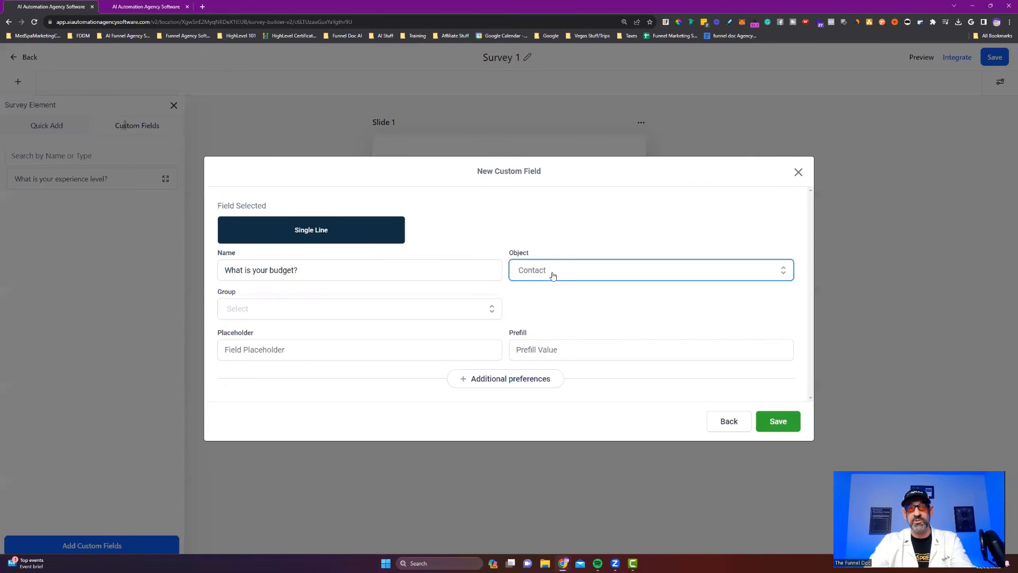
{"action": "left_click", "coordinate": [406, 309]}
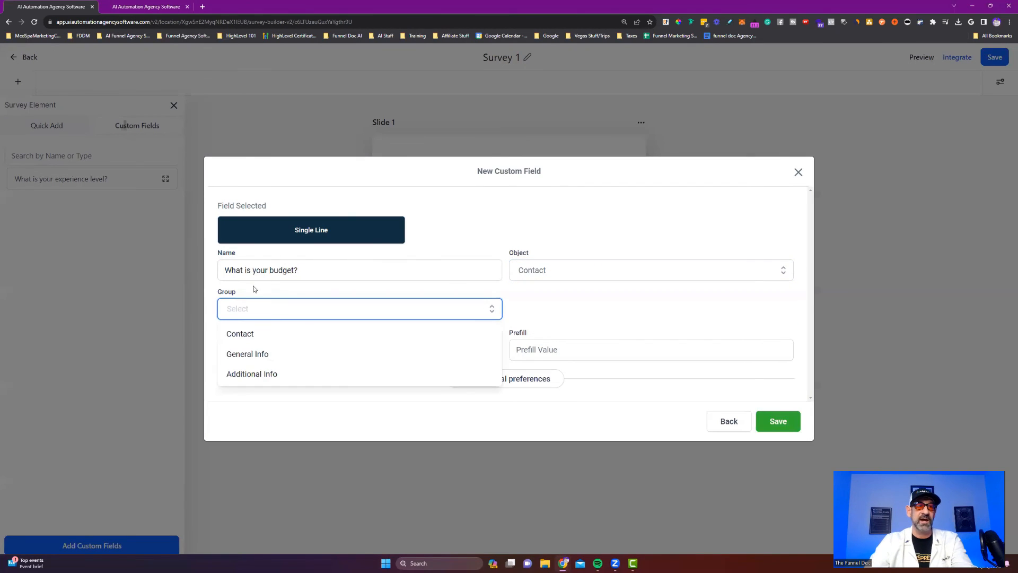
{"action": "left_click", "coordinate": [240, 335]}
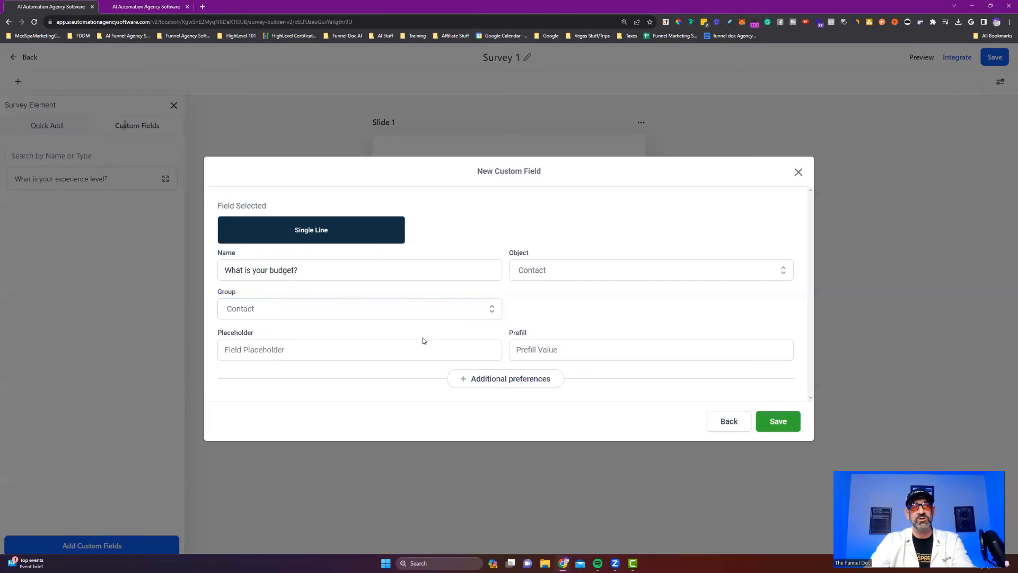
{"action": "left_click", "coordinate": [773, 428]}
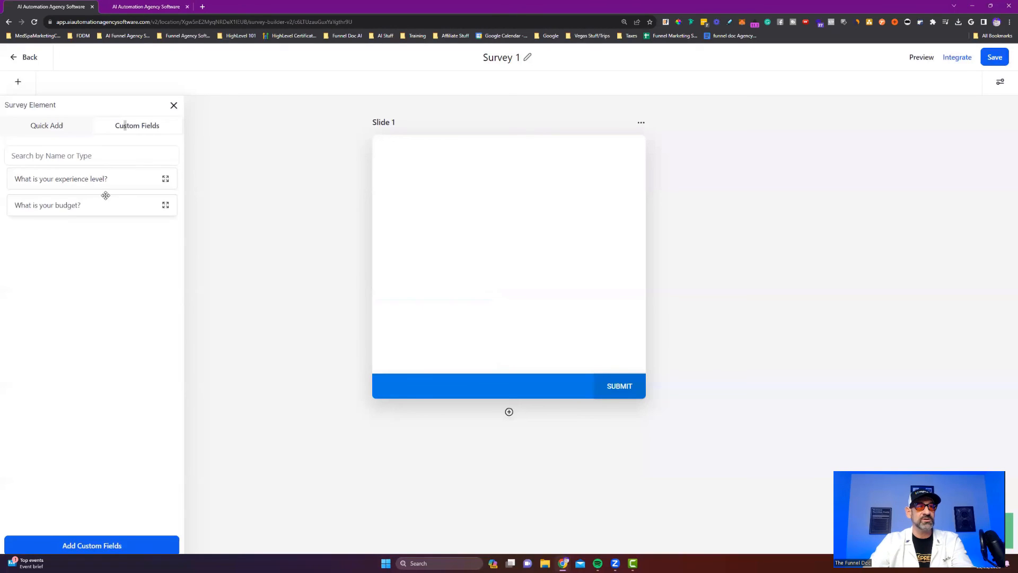
Drop the 'What is your budget?' custom field onto Survey 1's Slide 1.
{"action": "left_click_drag", "start_coordinate": [41, 209], "coordinate": [481, 215]}
{"action": "left_click_drag", "start_coordinate": [455, 184], "coordinate": [455, 185]}
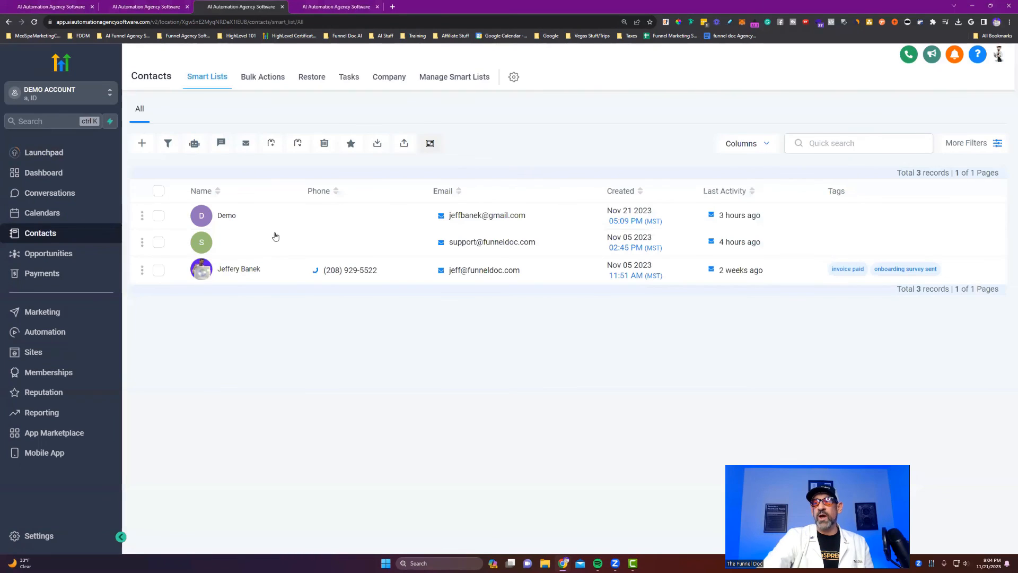
Open the demo contact's record and scroll through its General Info section.
{"action": "left_click", "coordinate": [227, 215]}
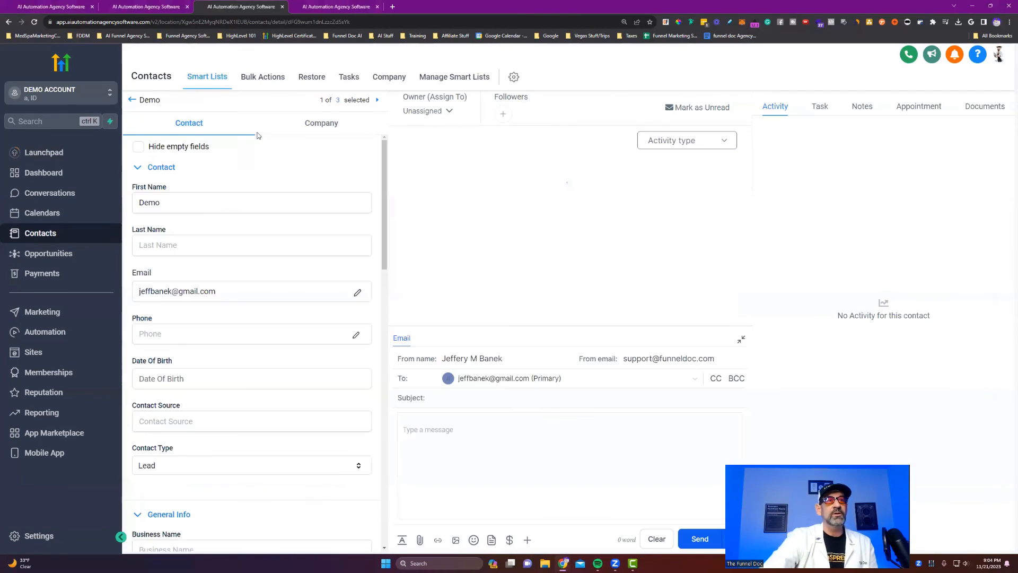
{"action": "scroll", "coordinate": [250, 216], "scroll_direction": "down", "scroll_amount": 6}
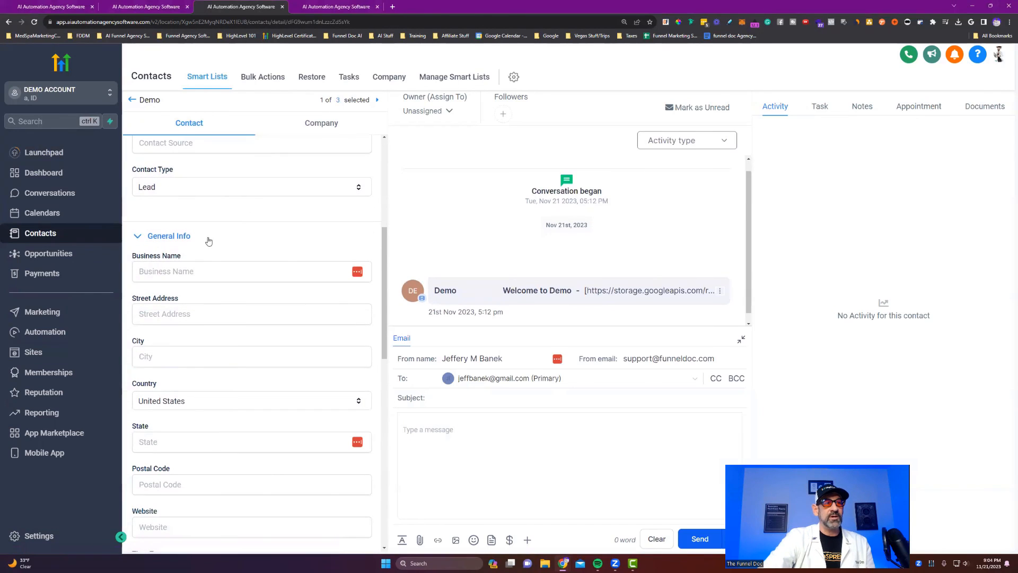
{"action": "scroll", "coordinate": [215, 275], "scroll_direction": "down", "scroll_amount": 5}
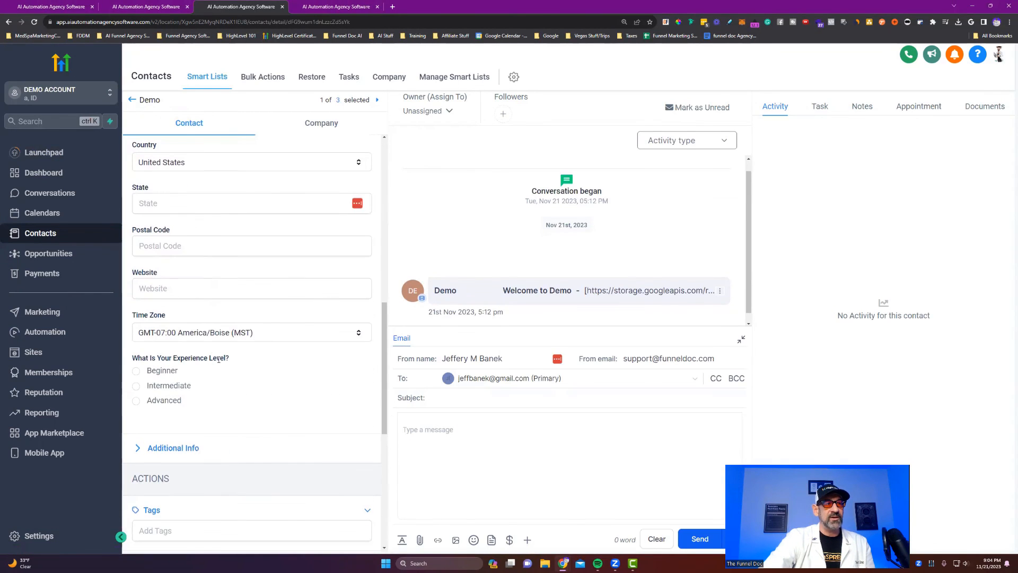
{"action": "scroll", "coordinate": [219, 359], "scroll_direction": "up", "scroll_amount": 5}
{"action": "left_click_drag", "start_coordinate": [193, 239], "coordinate": [154, 242]}
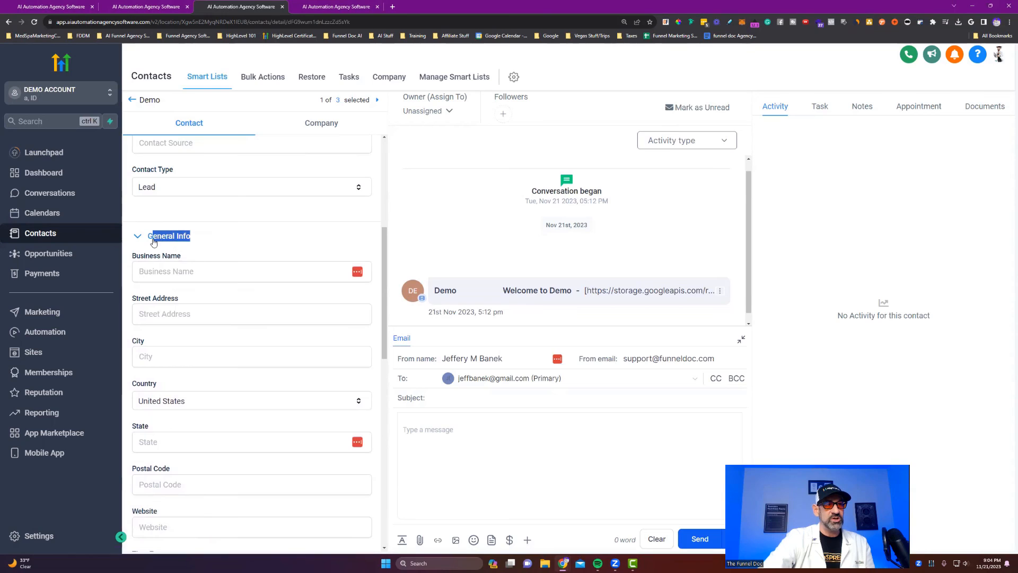
{"action": "left_click", "coordinate": [155, 239]}
{"action": "scroll", "coordinate": [250, 263], "scroll_direction": "down", "scroll_amount": 1}
{"action": "left_click", "coordinate": [207, 198]}
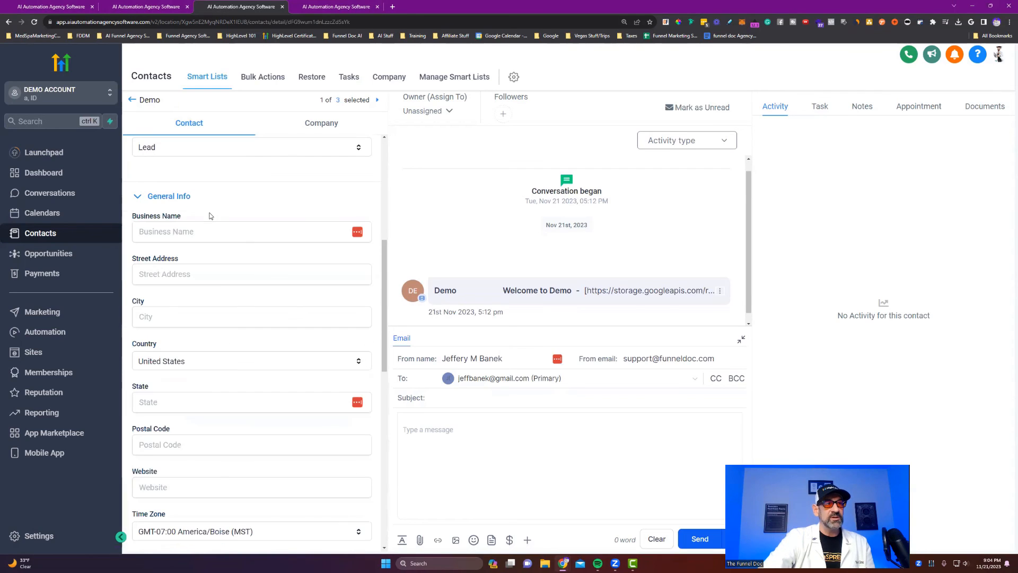
{"action": "scroll", "coordinate": [211, 258], "scroll_direction": "down", "scroll_amount": 6}
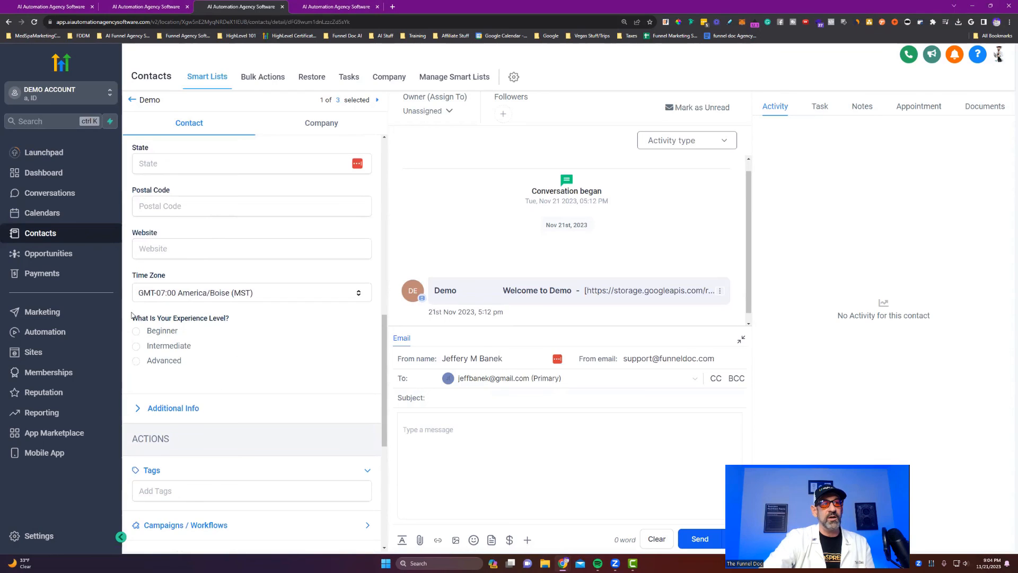
Mark 'What Is Your Experience Level?' as Advanced and save the contact.
{"action": "left_click_drag", "start_coordinate": [132, 317], "coordinate": [239, 320]}
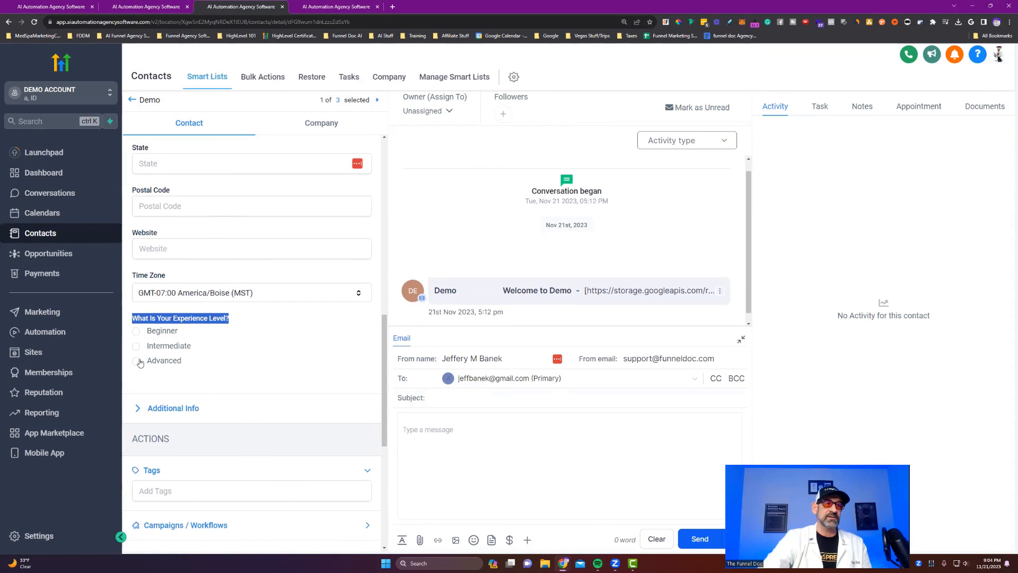
{"action": "left_click", "coordinate": [234, 363]}
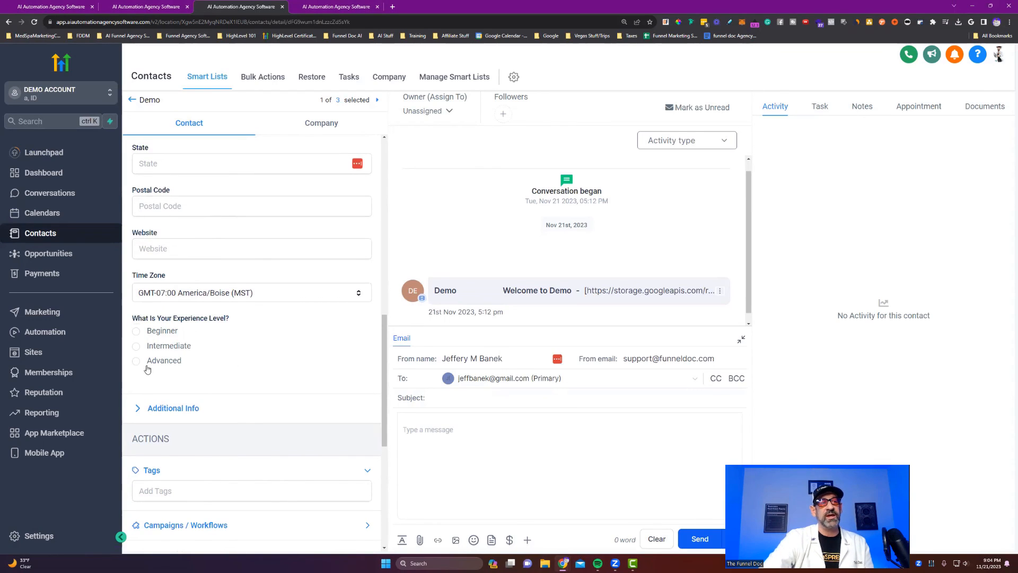
{"action": "left_click", "coordinate": [137, 361]}
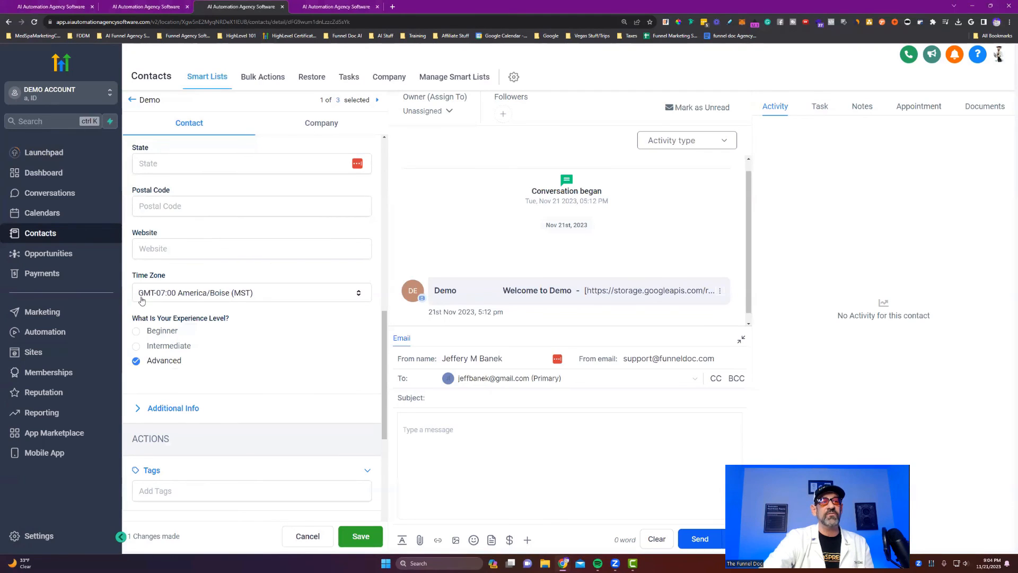
{"action": "left_click", "coordinate": [362, 536]}
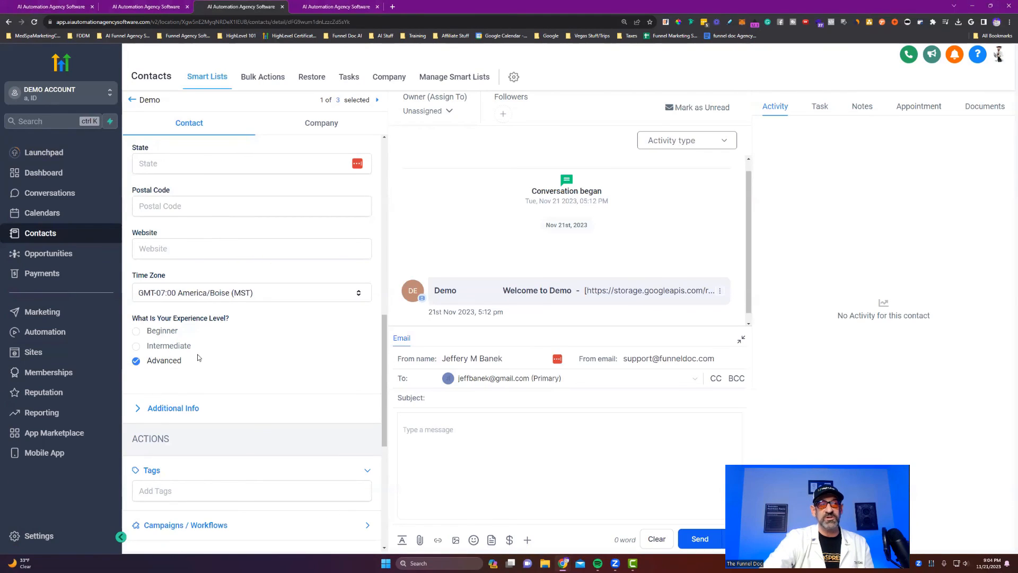